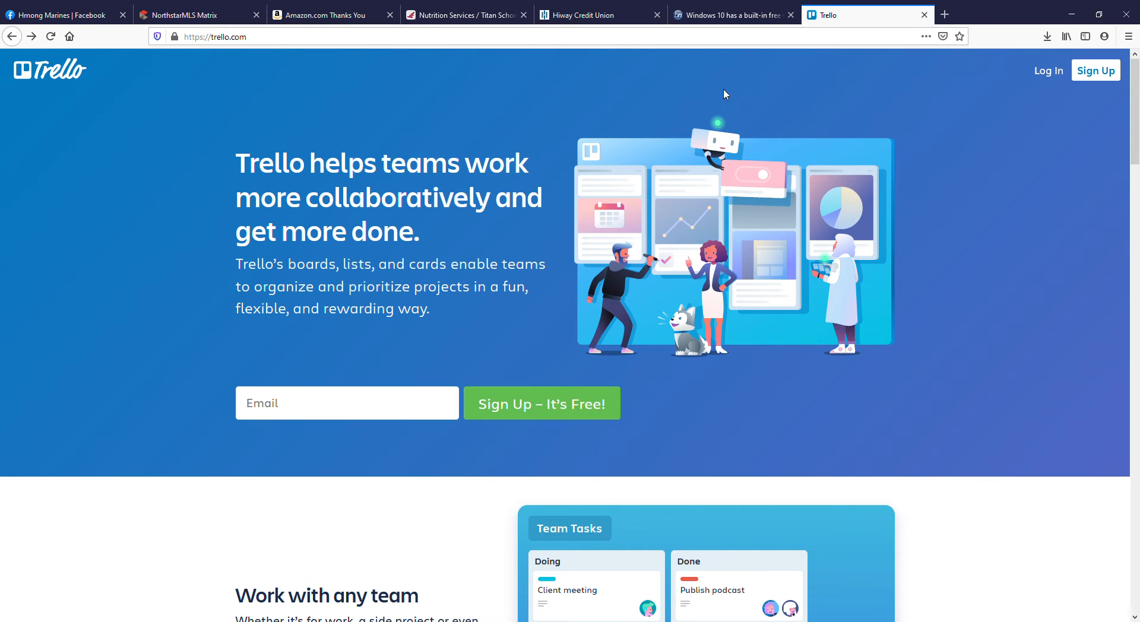
# Log in to Trello with the business Google account and open the Home Sellers team's Buyers board.
pyautogui.click(1046, 72)
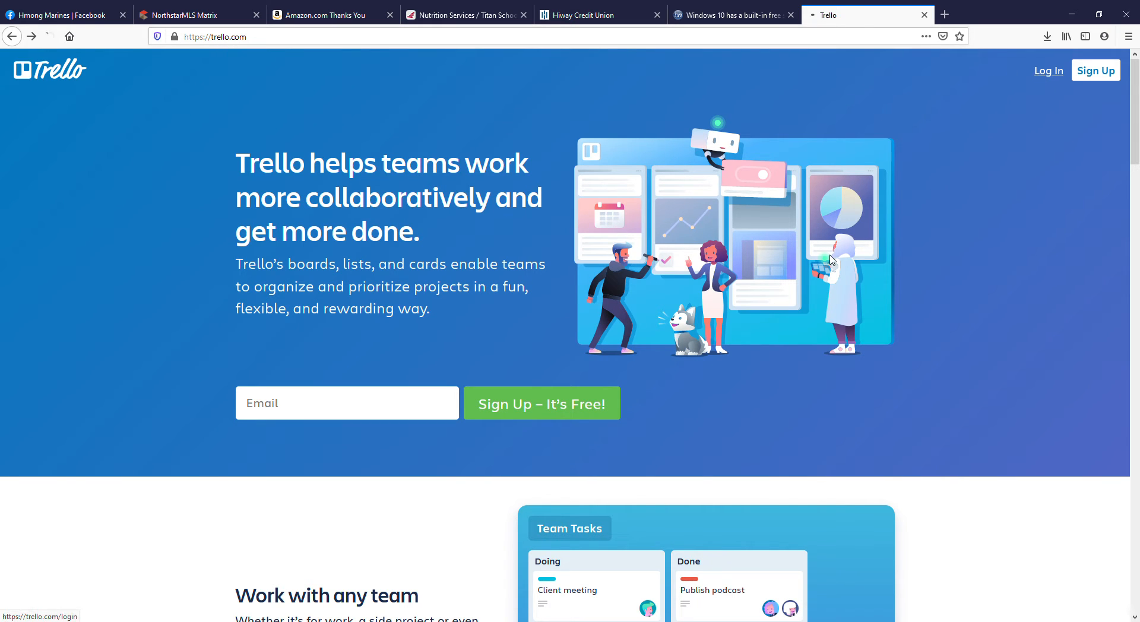
pyautogui.click(581, 324)
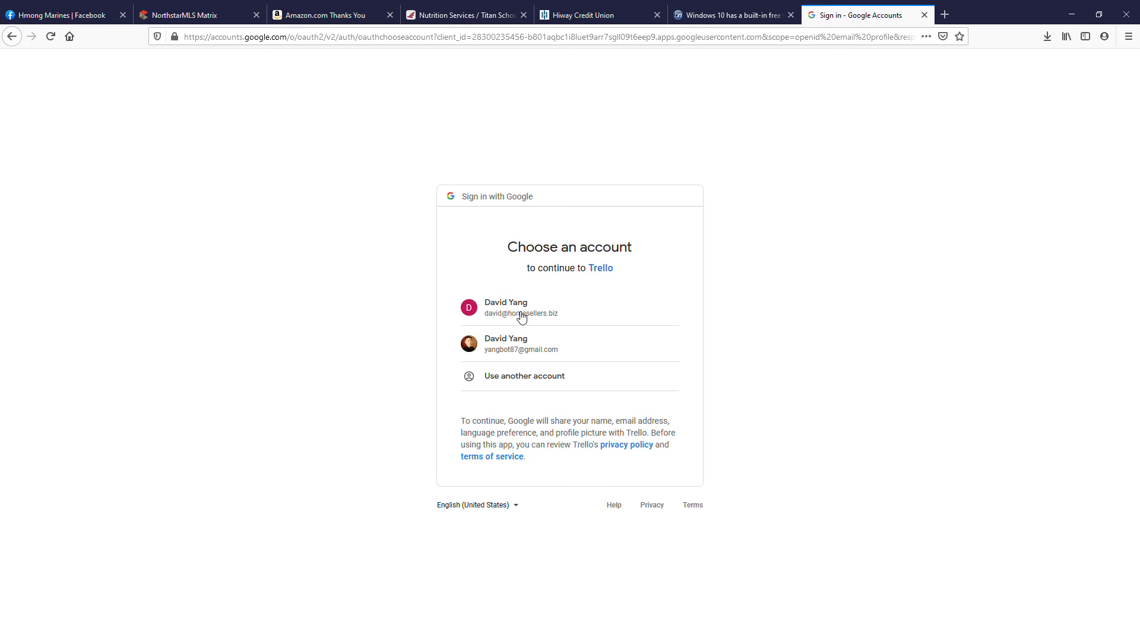
pyautogui.click(518, 313)
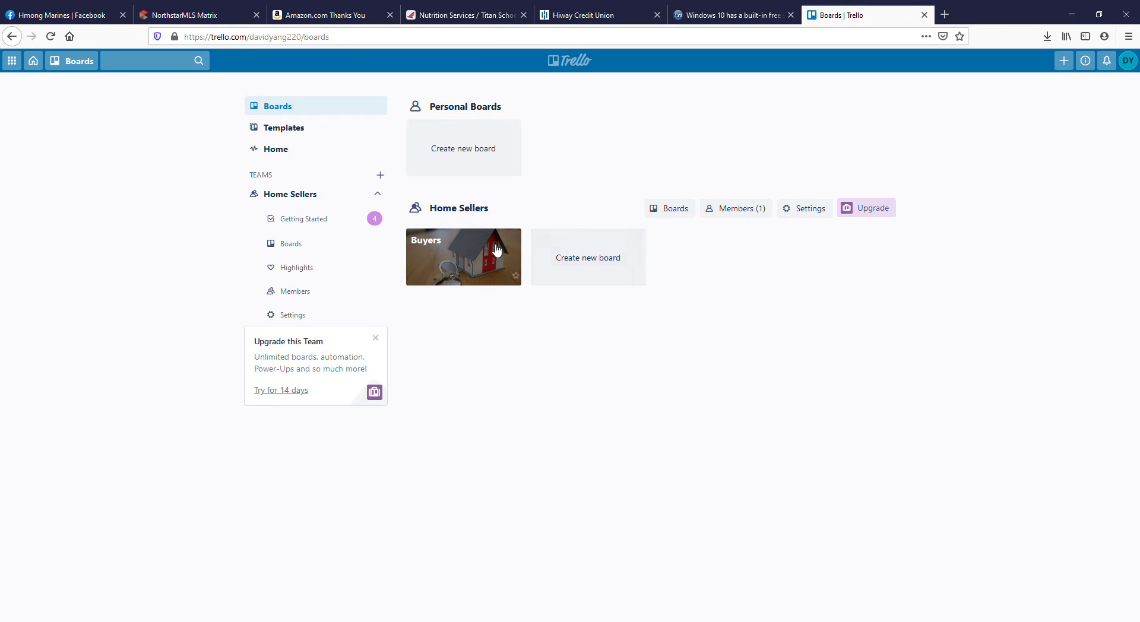
pyautogui.click(451, 268)
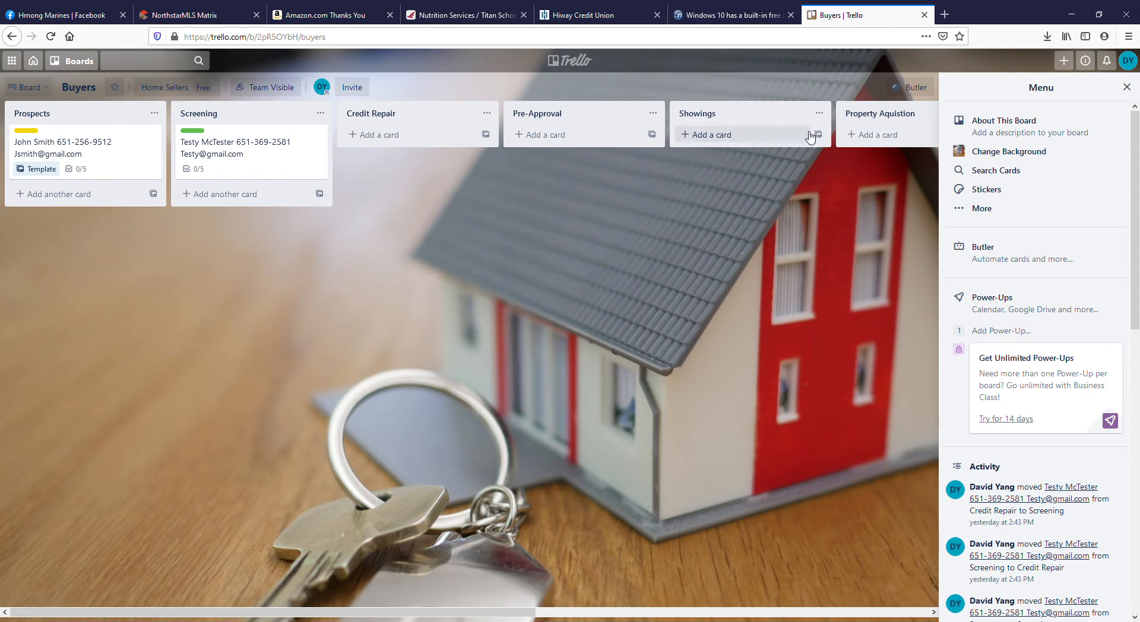
pyautogui.moveTo(518, 613); pyautogui.dragTo(496, 604)
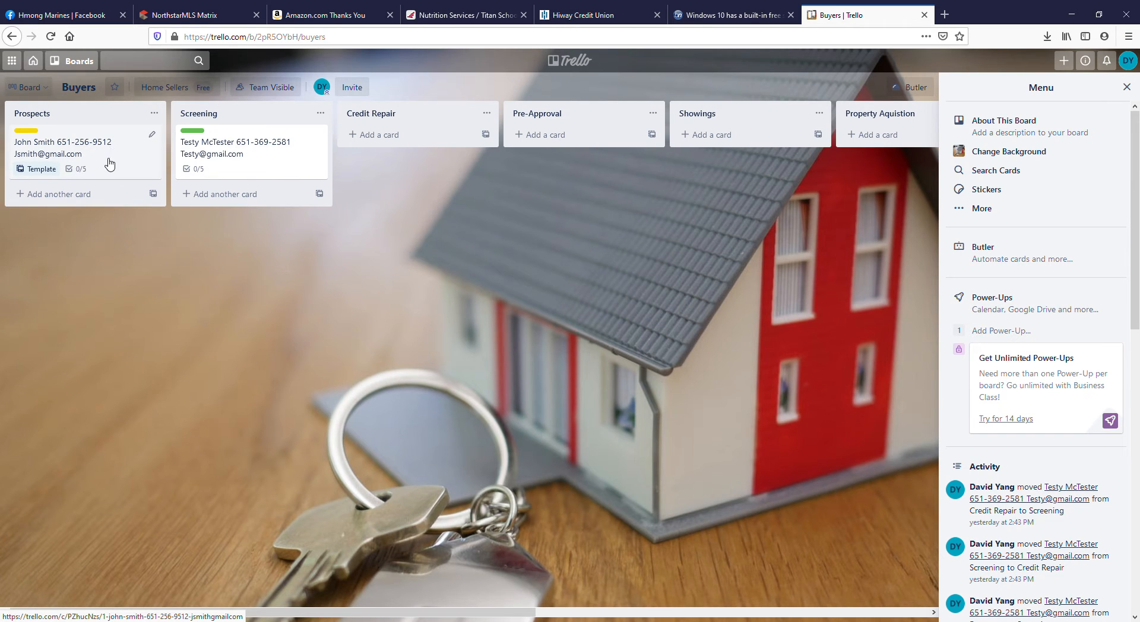
# Open the template card in the Prospects list and review the labels available for it.
pyautogui.click(88, 148)
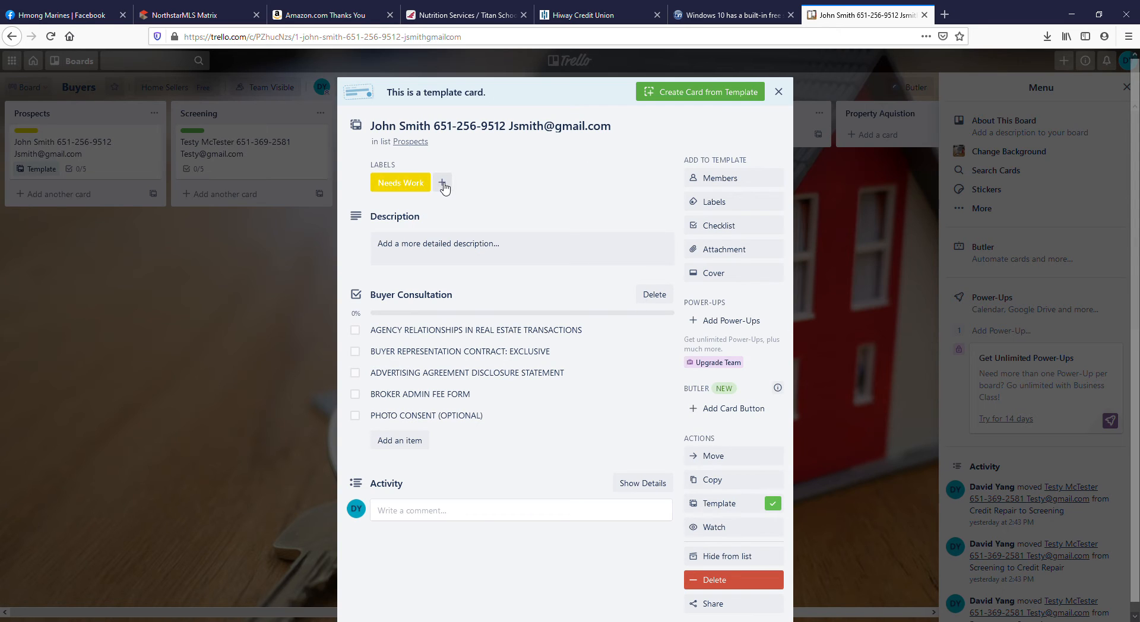
pyautogui.click(442, 184)
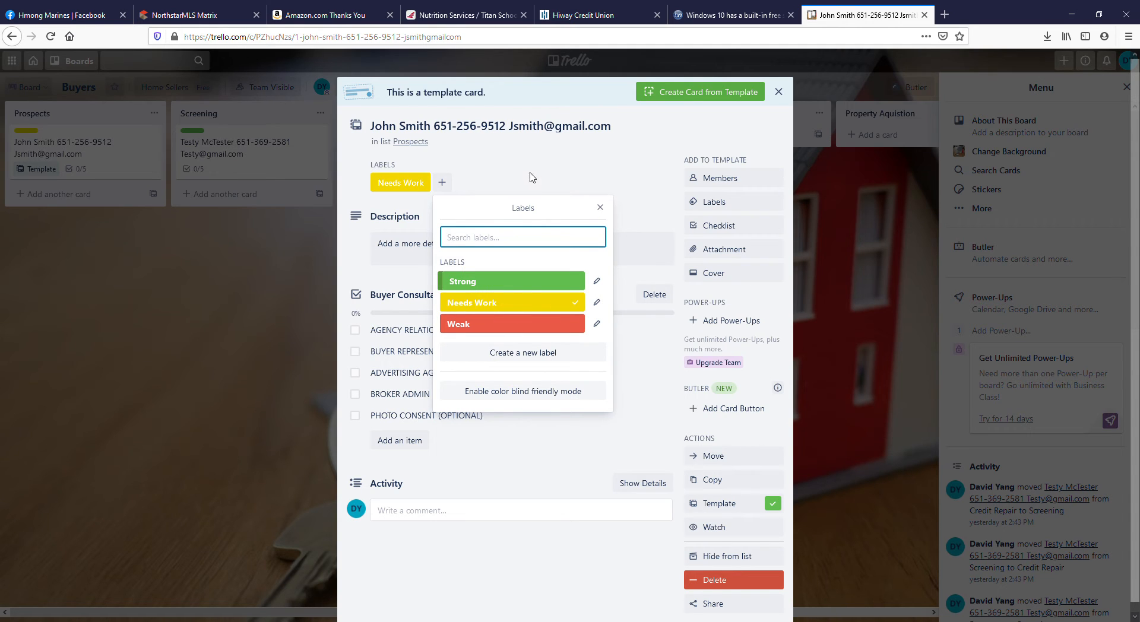
pyautogui.click(532, 177)
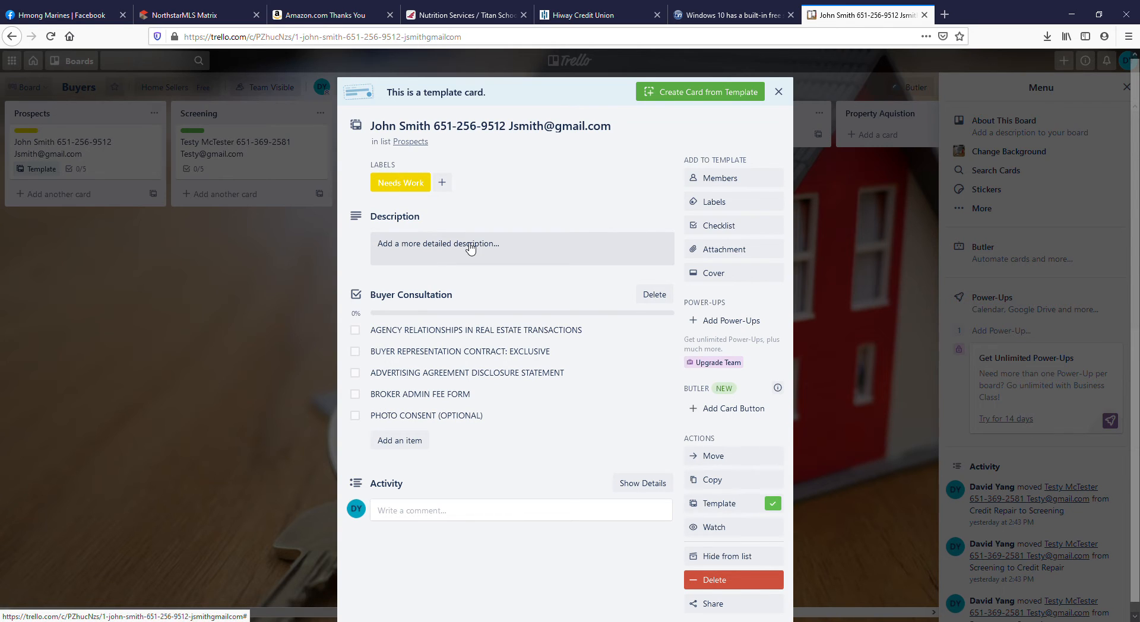
# Save the description "want to buy 3/2/2 in saint paul" and mark the AGENCY RELATIONSHIPS IN REAL ESTATE TRANSACTIONS checklist item complete.
pyautogui.click(469, 248)
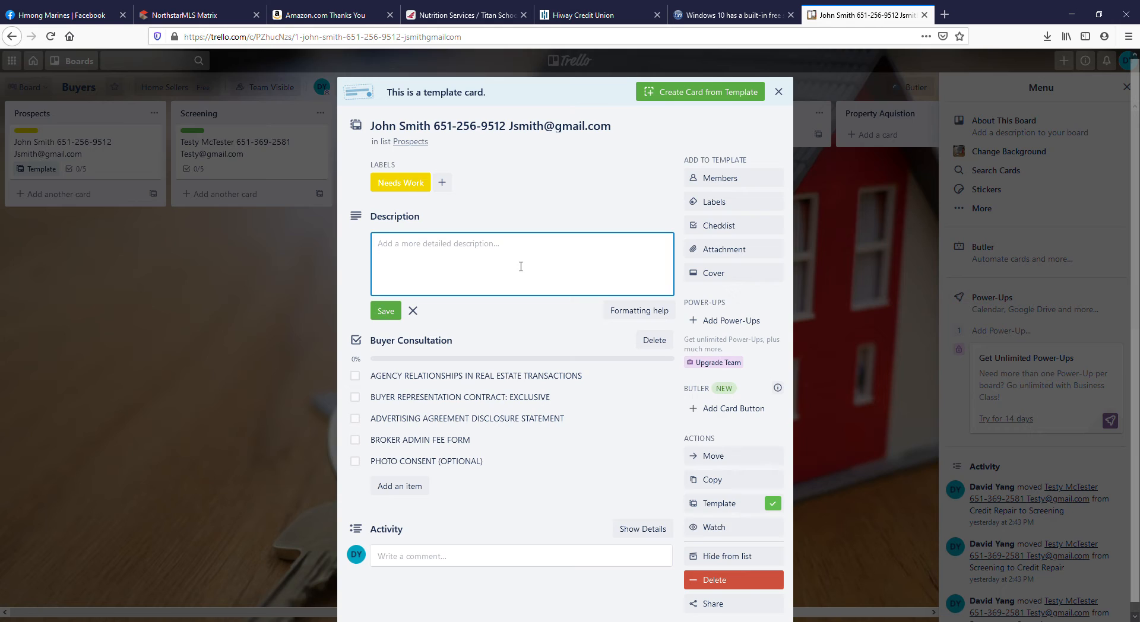
pyautogui.write('want to buy 3/2/2 in saint paul')
pyautogui.click(395, 315)
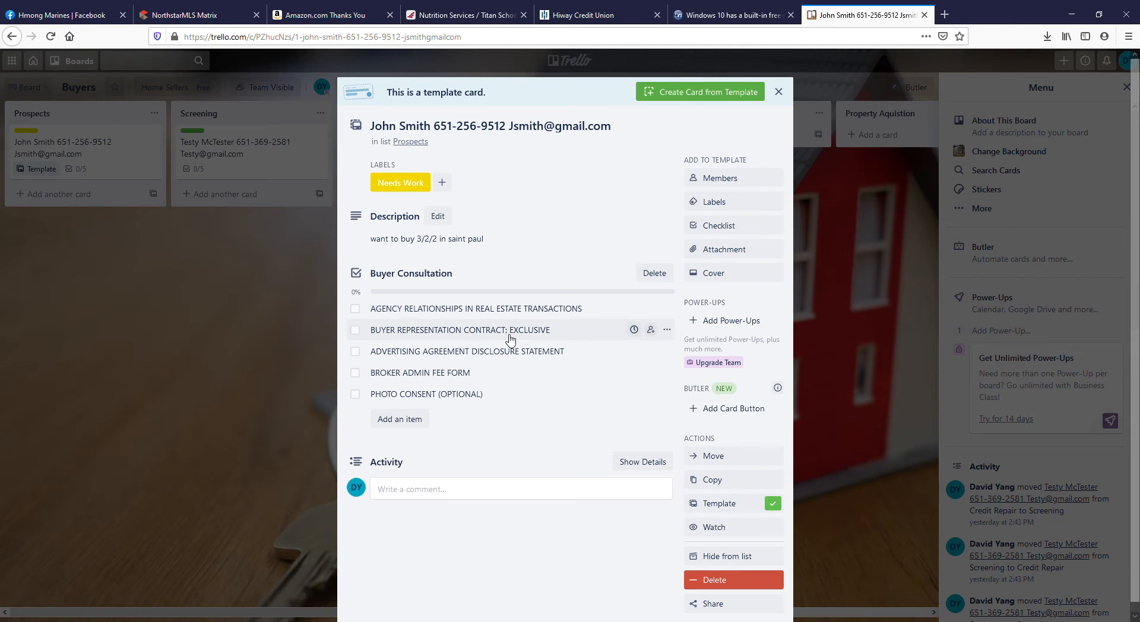
pyautogui.scroll(-1, 543, 297)
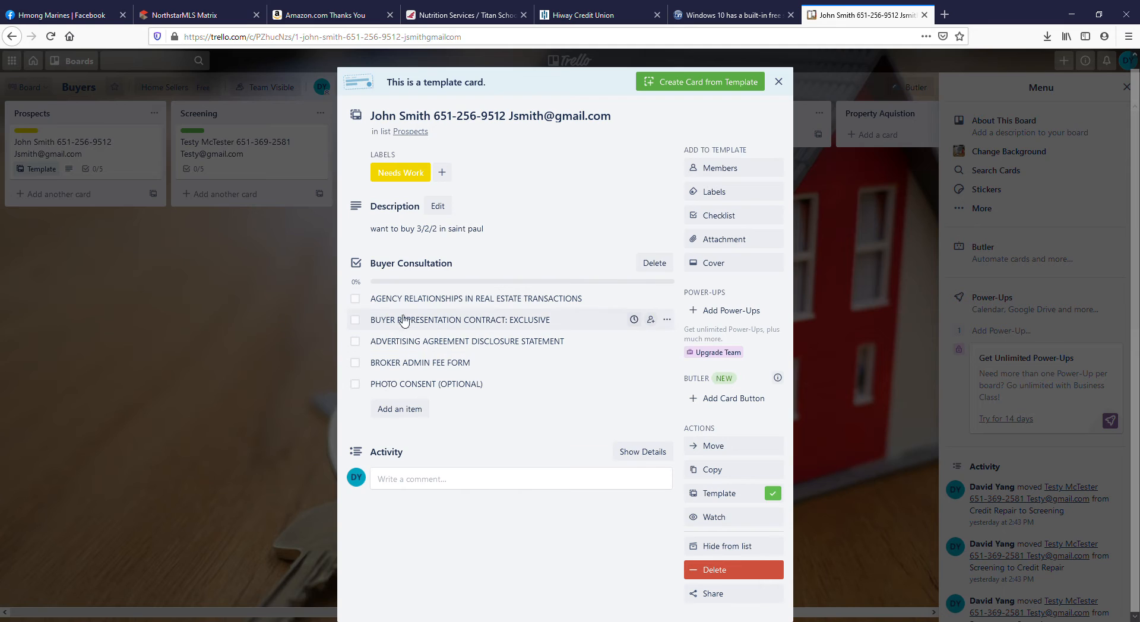
pyautogui.click(354, 299)
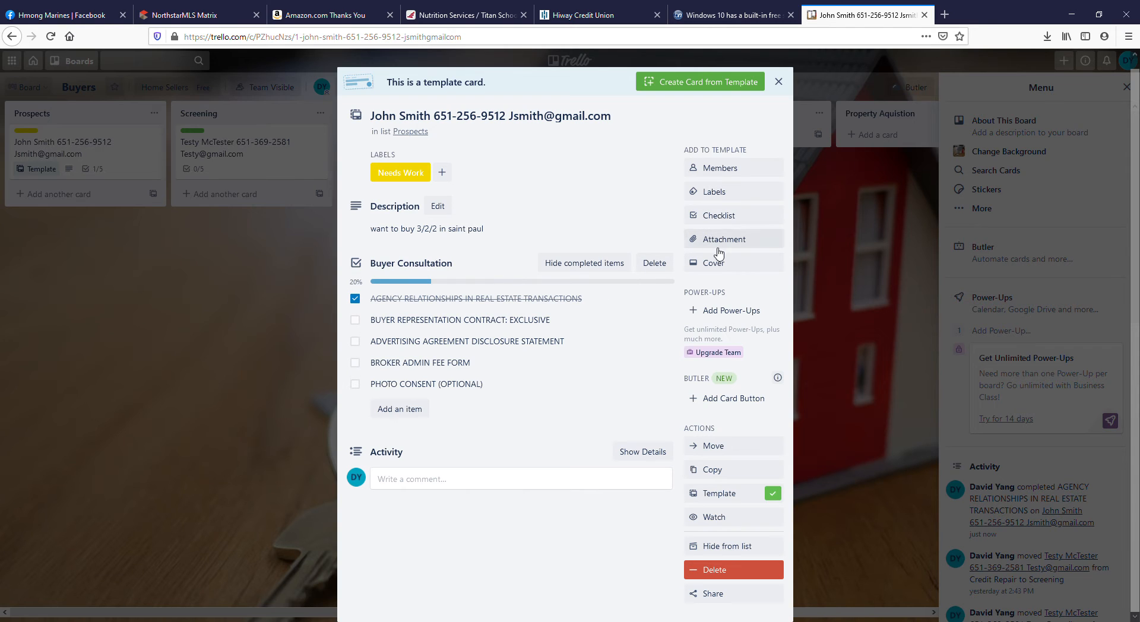
# Attach Broker Admin.pdf from the computer to the template card and mark the BROKER ADMIN FEE FORM checklist item complete.
pyautogui.click(718, 244)
pyautogui.click(734, 298)
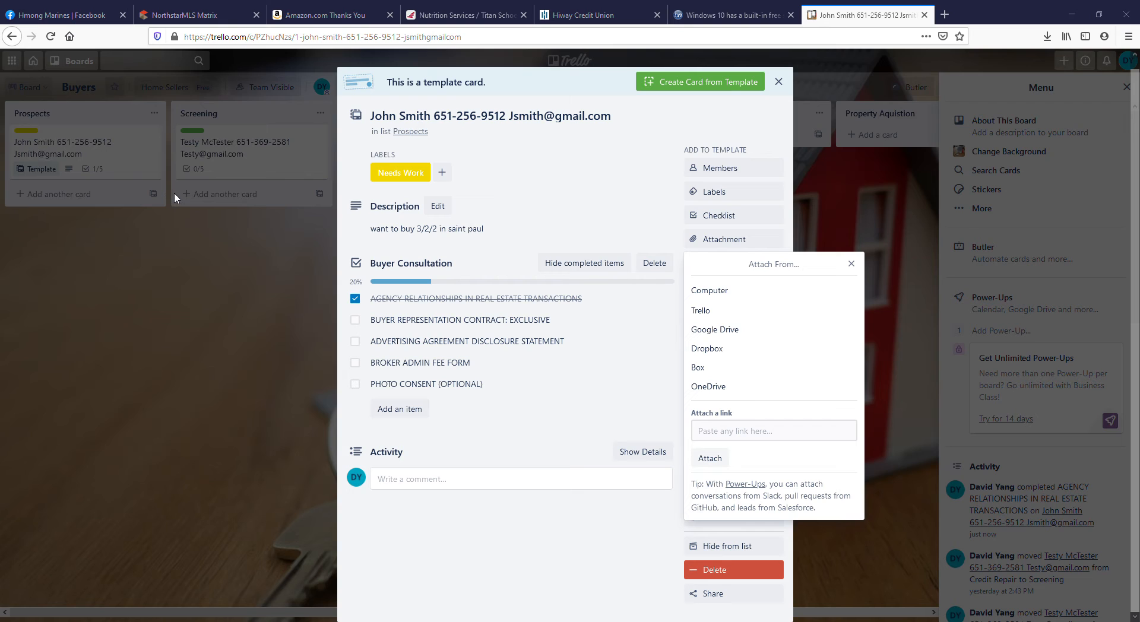
pyautogui.click(473, 301)
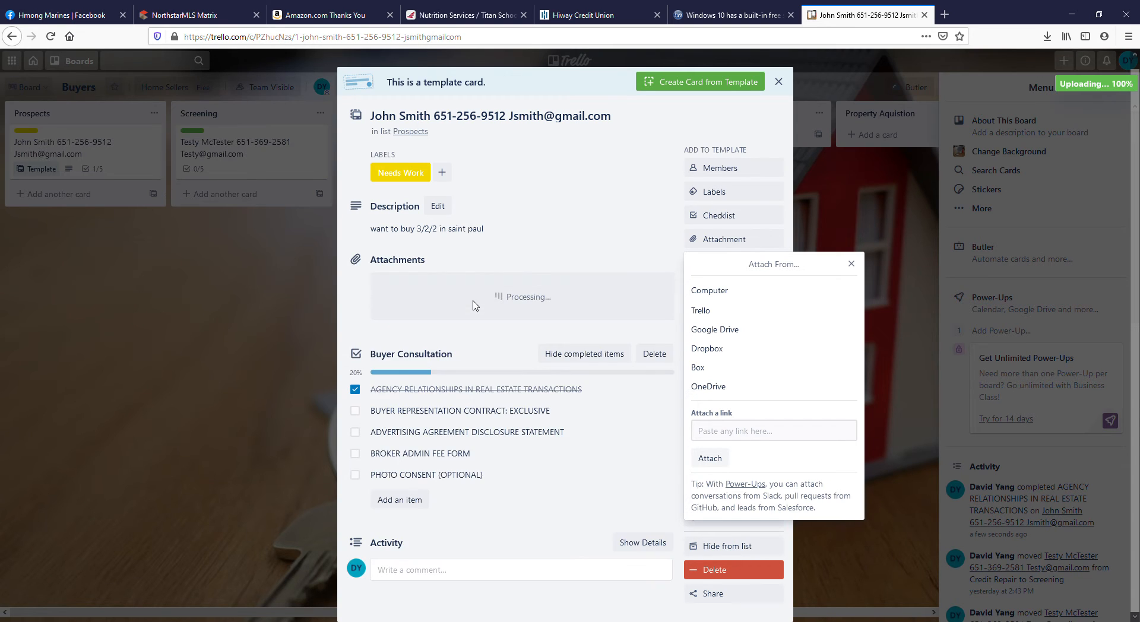
pyautogui.click(856, 266)
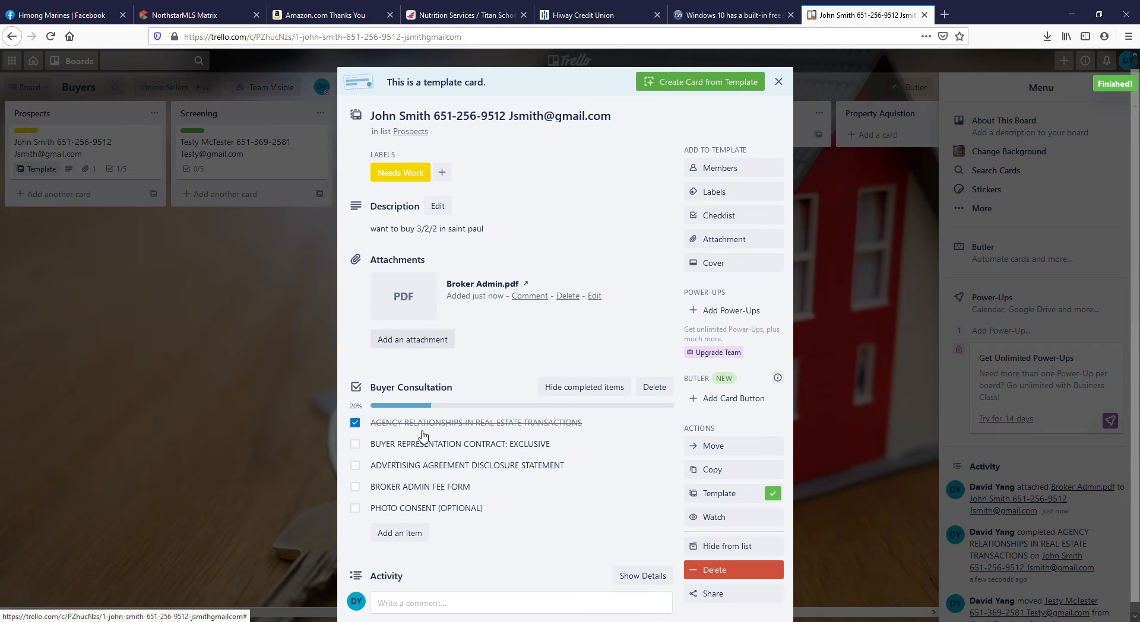
pyautogui.click(355, 487)
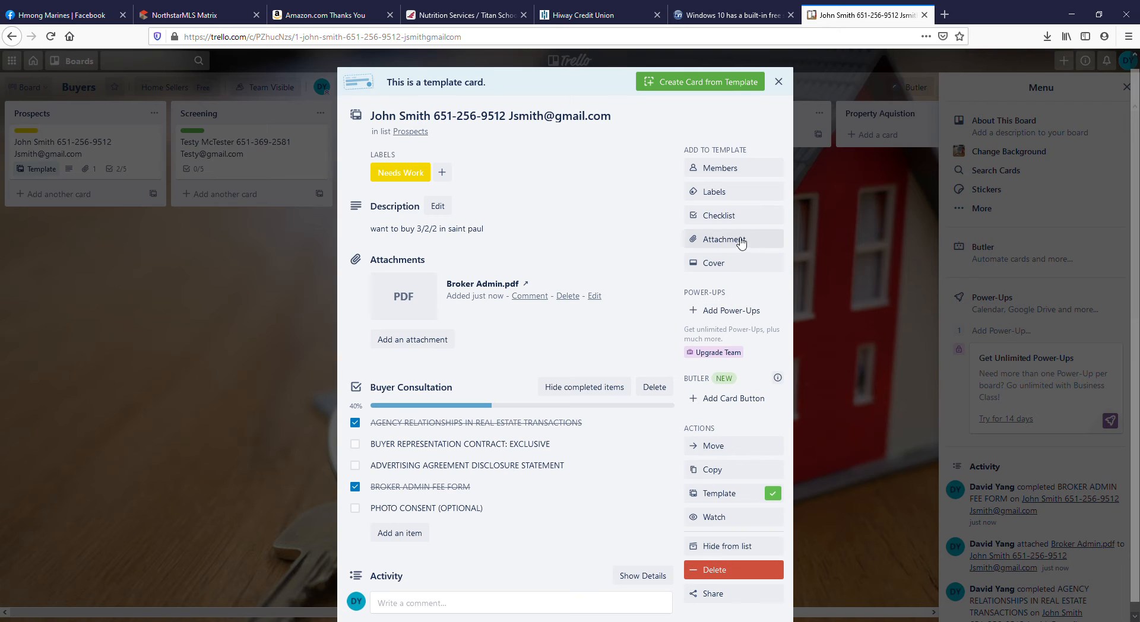
# Post the comment "this is a test comment" on the template card and close the card.
pyautogui.scroll(-1, 678, 492)
pyautogui.scroll(1, 654, 437)
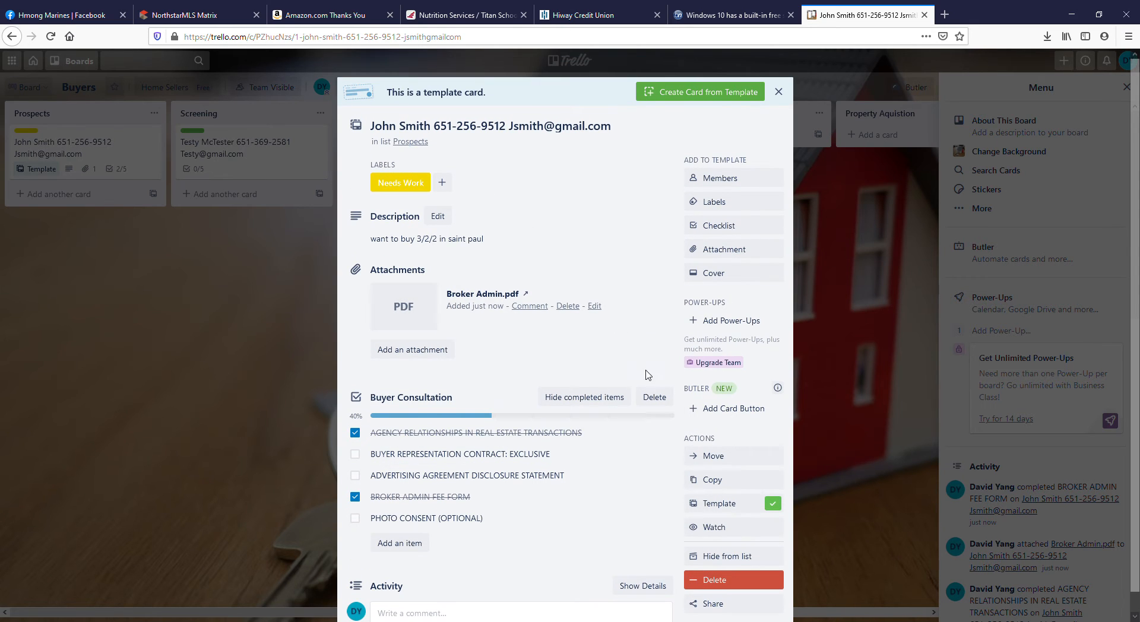
pyautogui.scroll(-1, 671, 402)
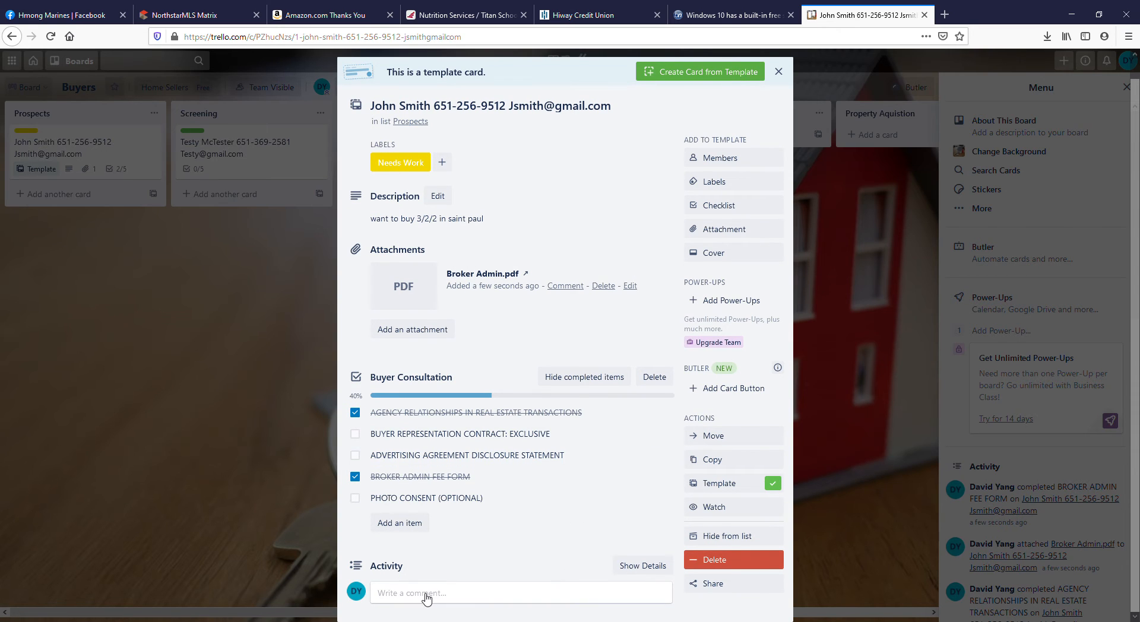
pyautogui.click(460, 601)
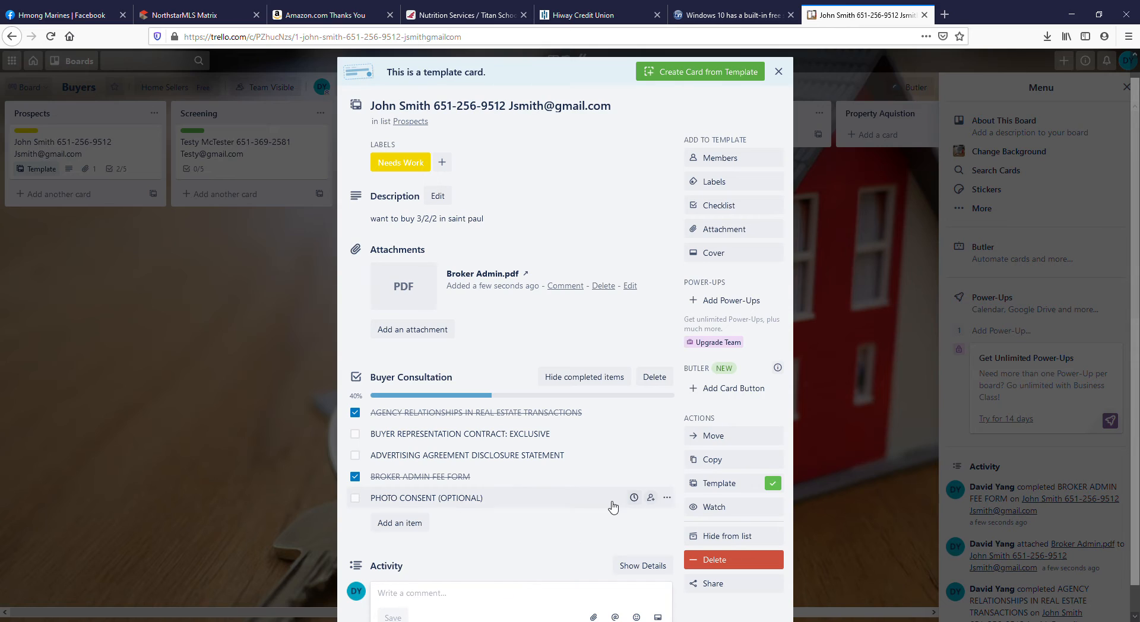
pyautogui.scroll(-1, 568, 539)
pyautogui.write('this t')
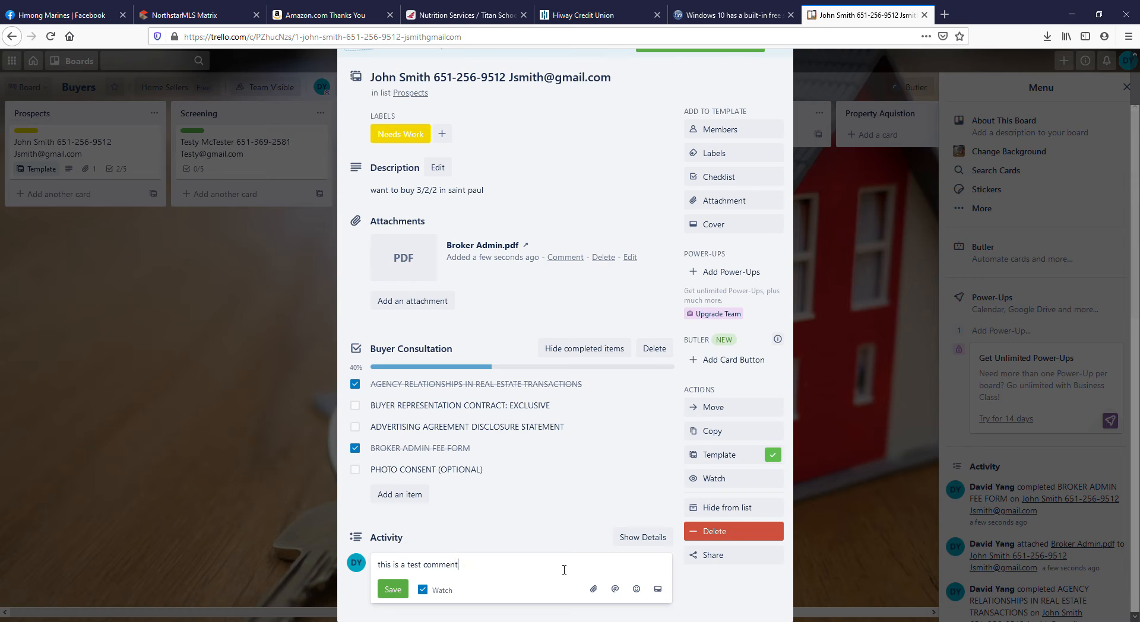
pyautogui.click(393, 590)
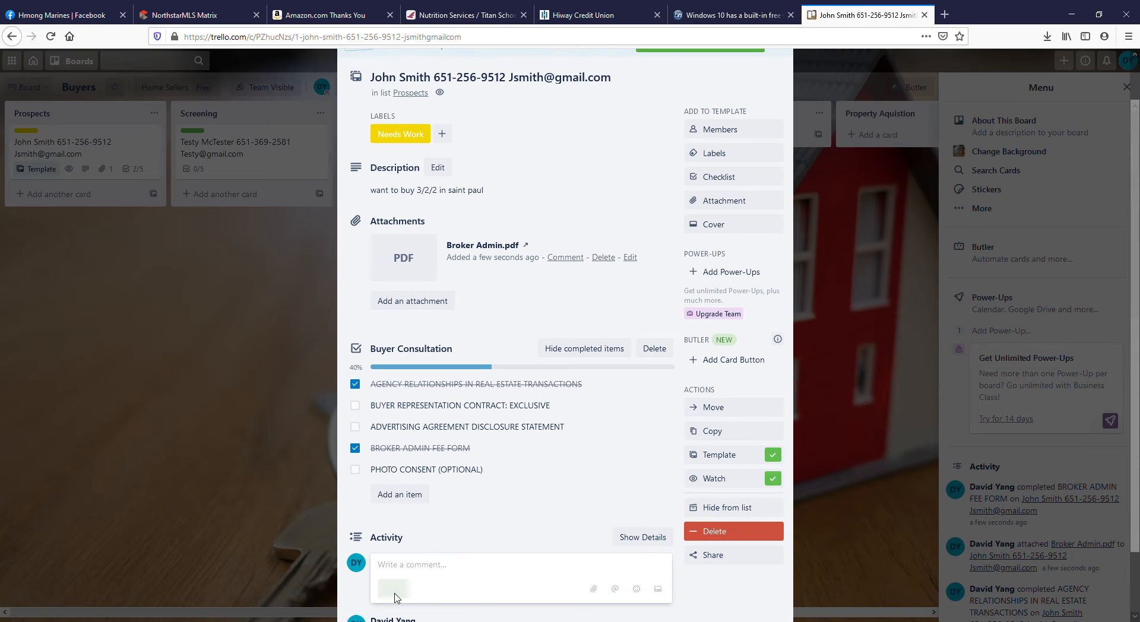
pyautogui.scroll(-1, 537, 549)
pyautogui.scroll(3, 540, 551)
pyautogui.scroll(-1, 540, 551)
pyautogui.scroll(1, 558, 530)
pyautogui.scroll(-3, 738, 397)
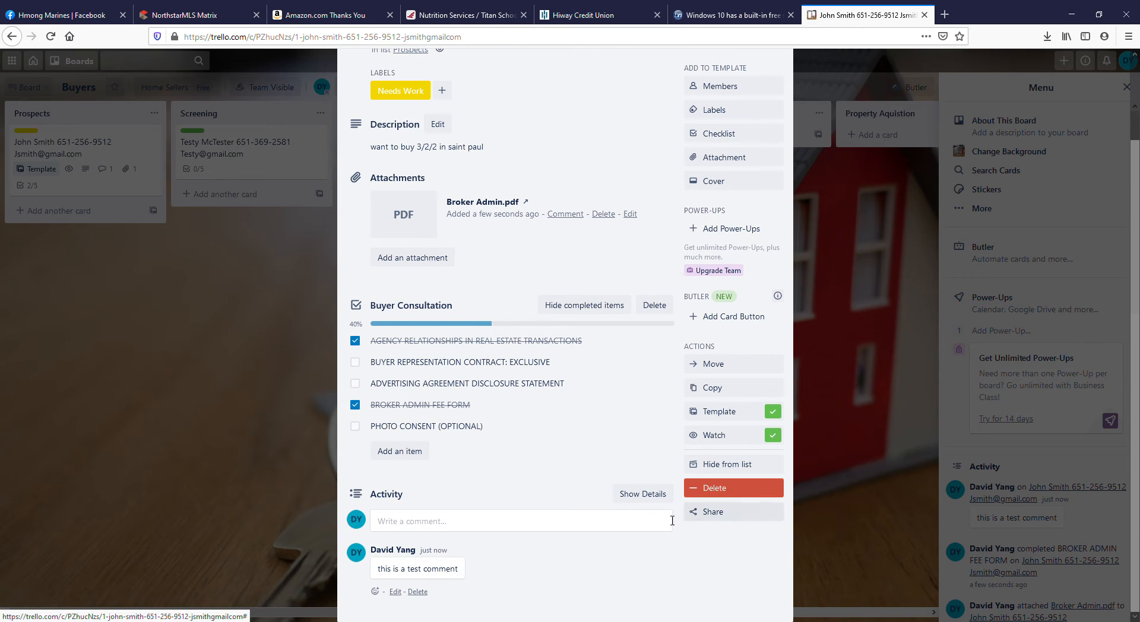
pyautogui.click(305, 469)
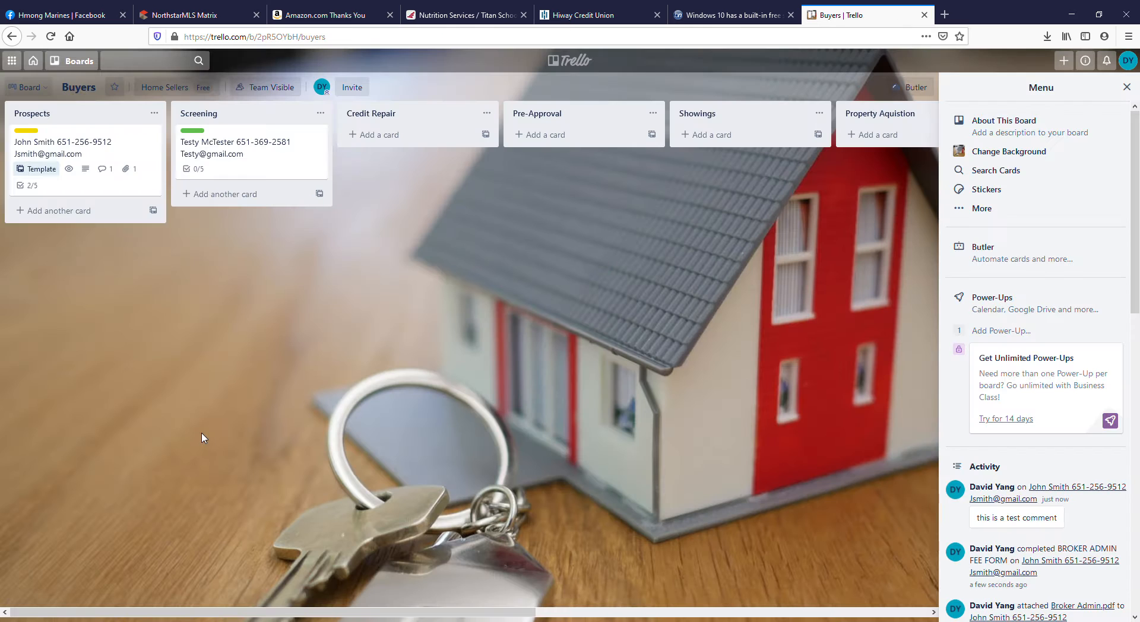
# Start a new card from the Prospects template, replacing the name and e-mail in its title with the new prospect's.
pyautogui.click(79, 146)
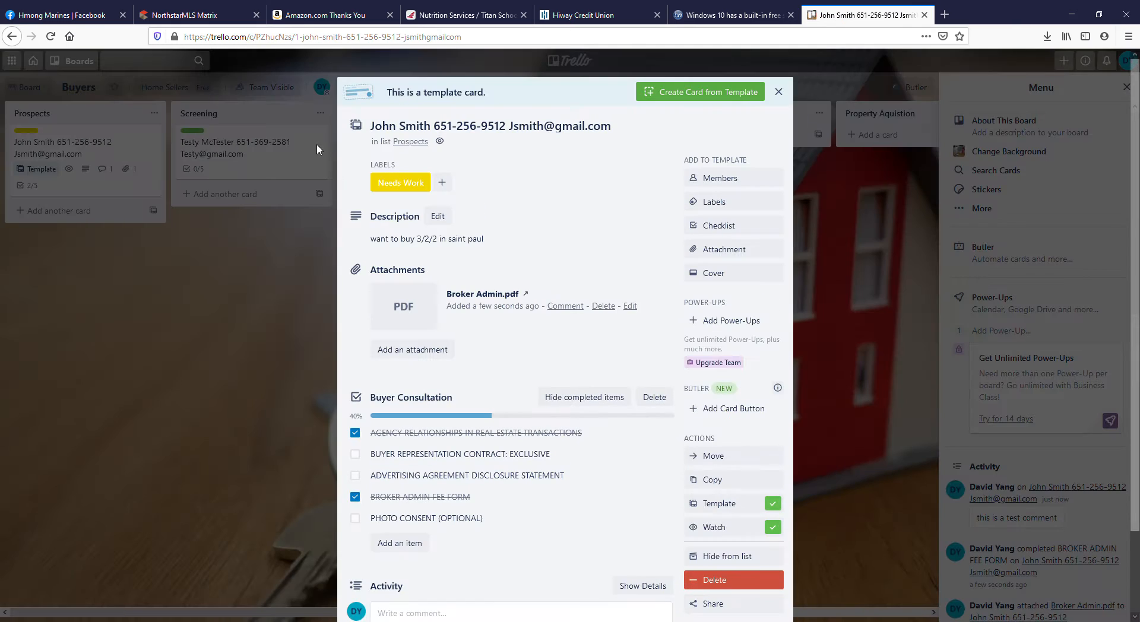
pyautogui.click(681, 93)
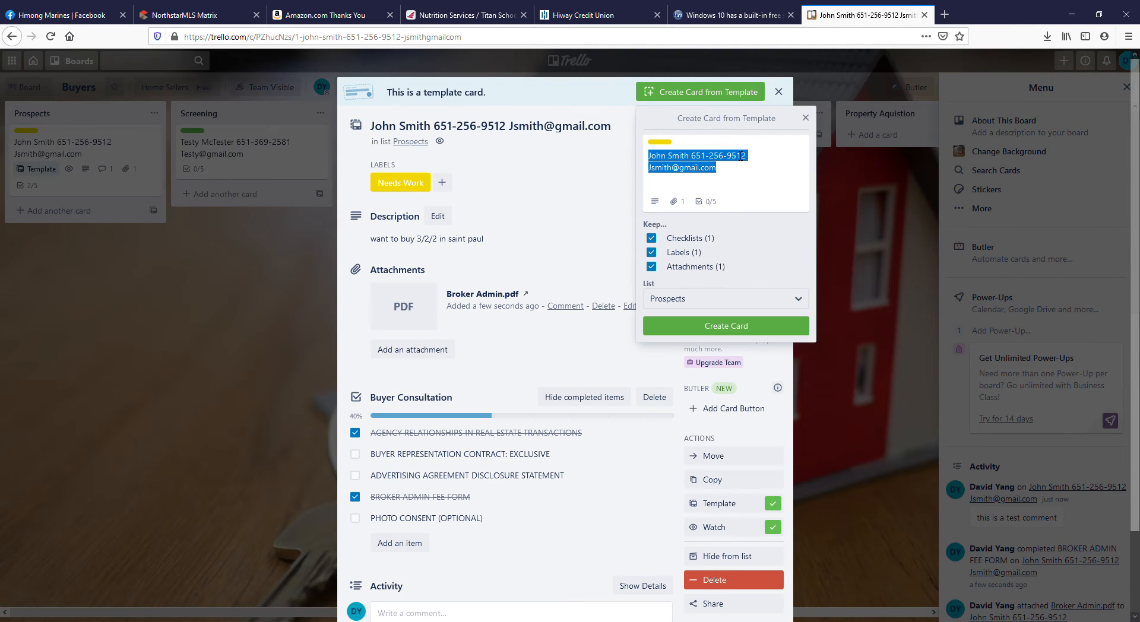
pyautogui.click(693, 160)
pyautogui.moveTo(691, 157); pyautogui.dragTo(630, 156)
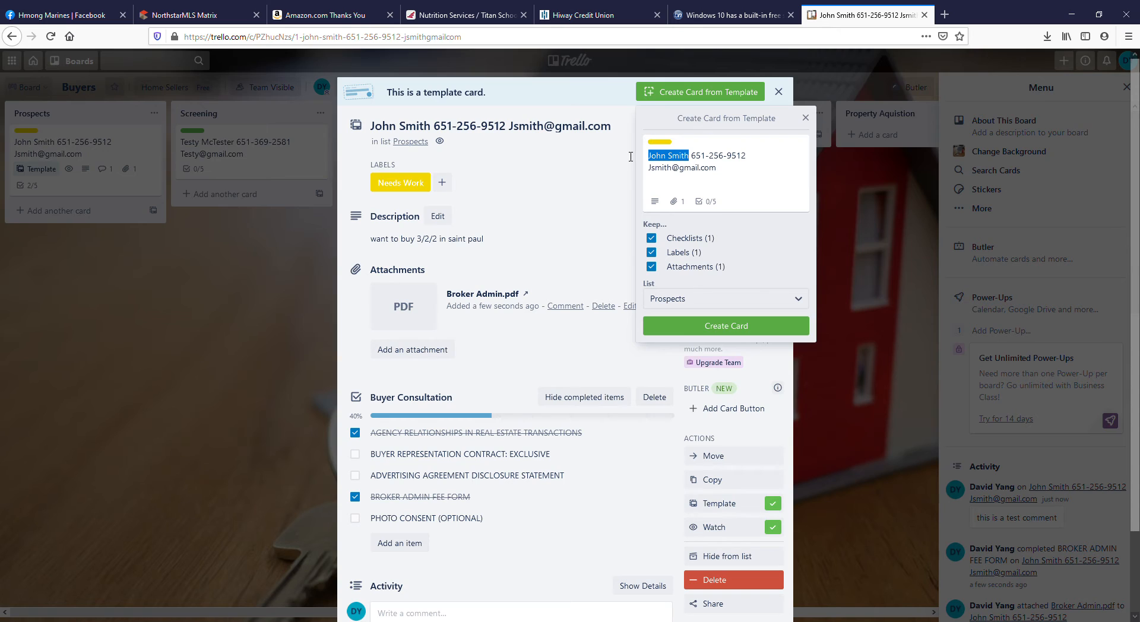
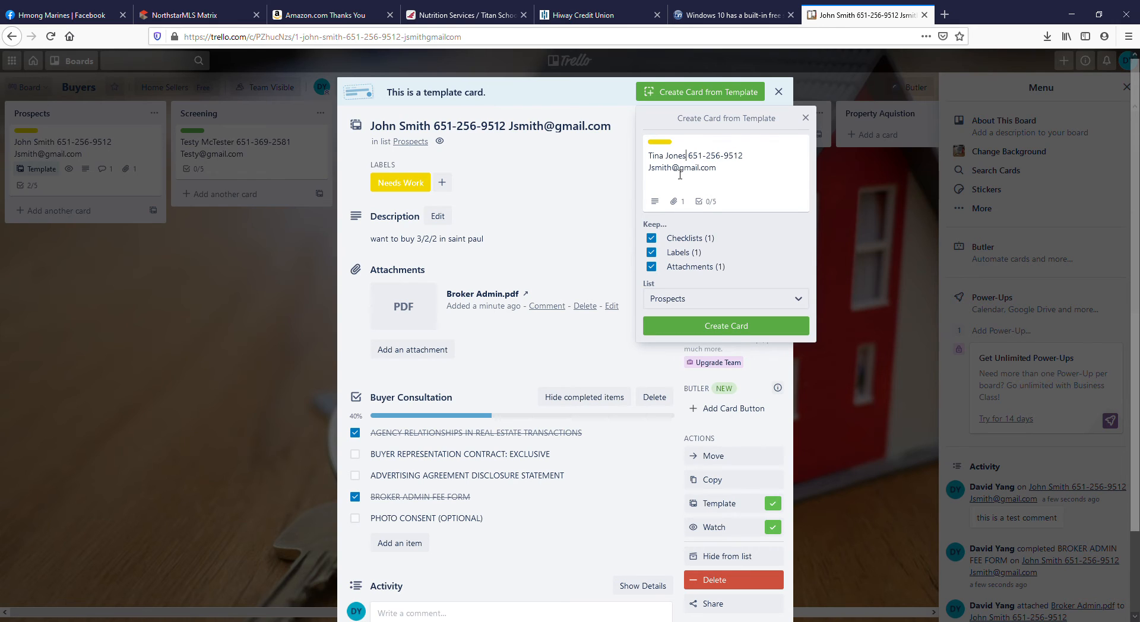
pyautogui.write('Tina')
# Exclude the template's attachments and labels, create the new card in Prospects, and return to the board.
pyautogui.click(652, 267)
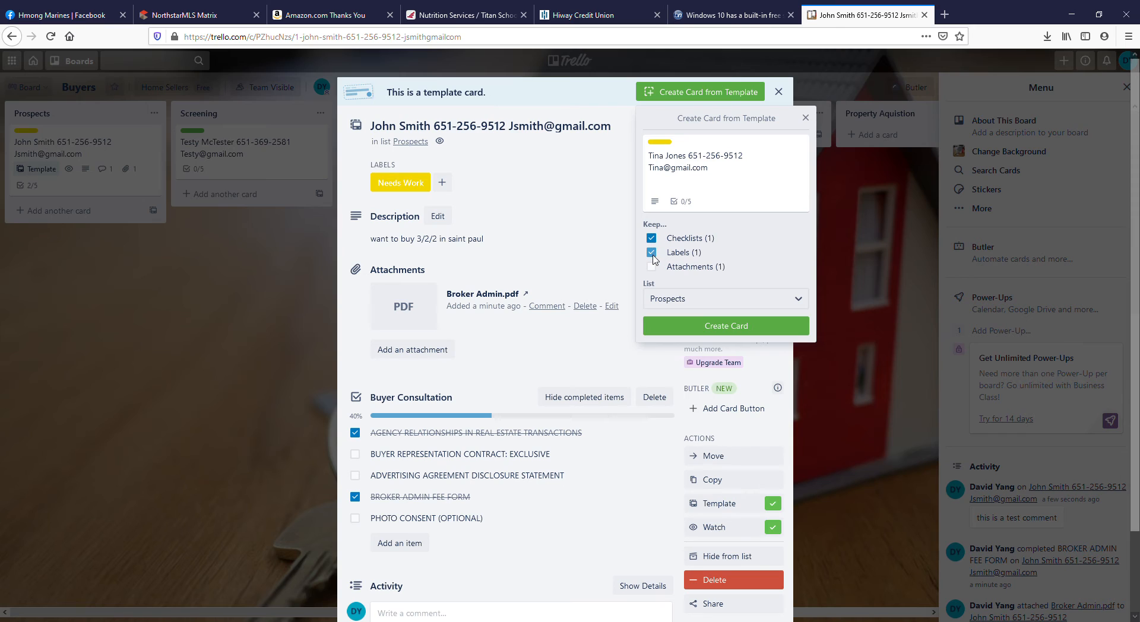
pyautogui.click(651, 253)
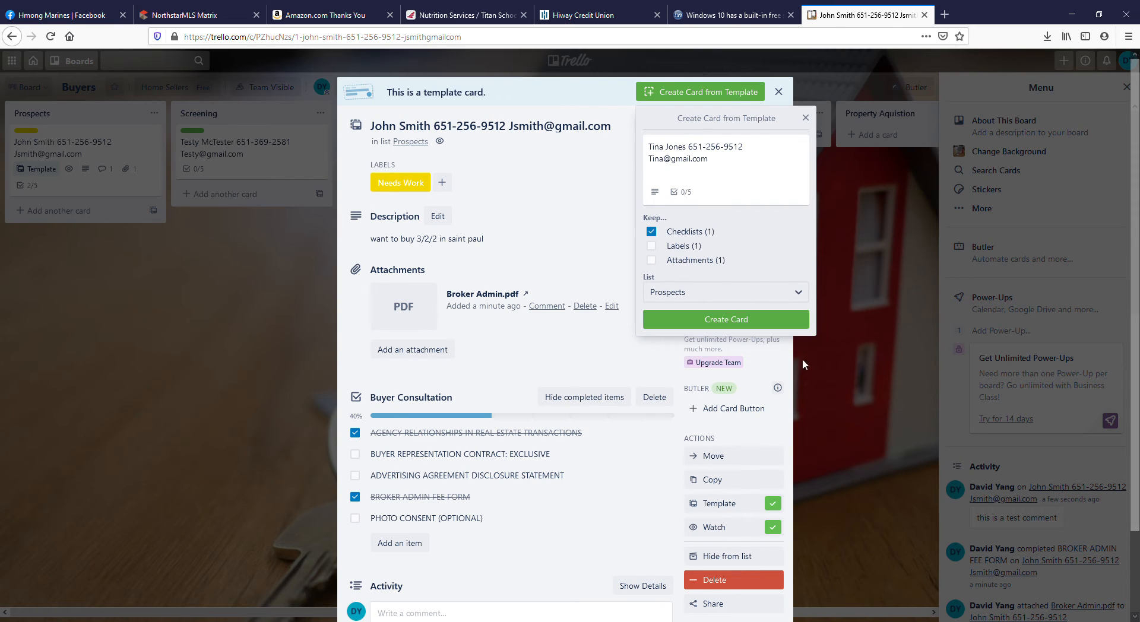
pyautogui.click(729, 321)
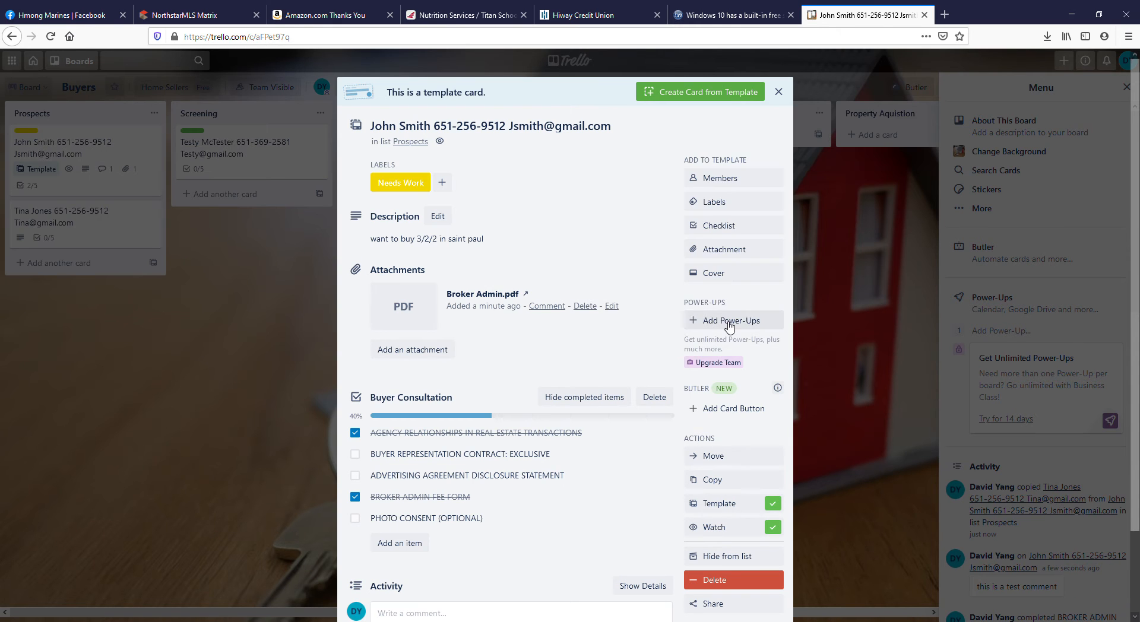
pyautogui.click(304, 291)
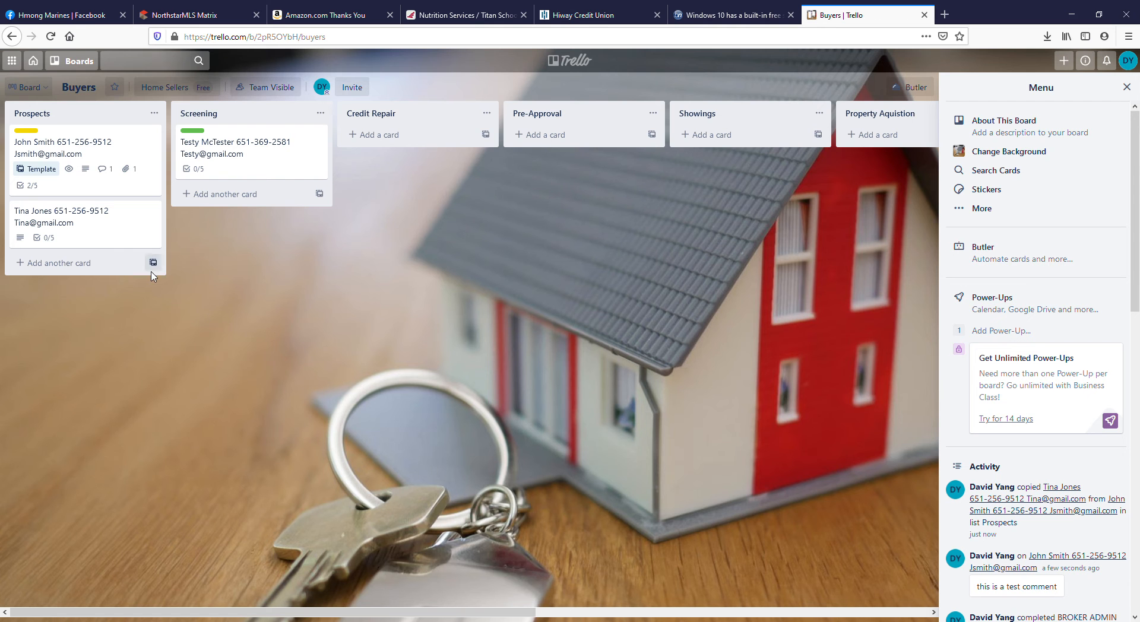
# Set the new prospect card's due date to 12/15/2020, and review the saved due date settings before closing the card.
pyautogui.click(76, 225)
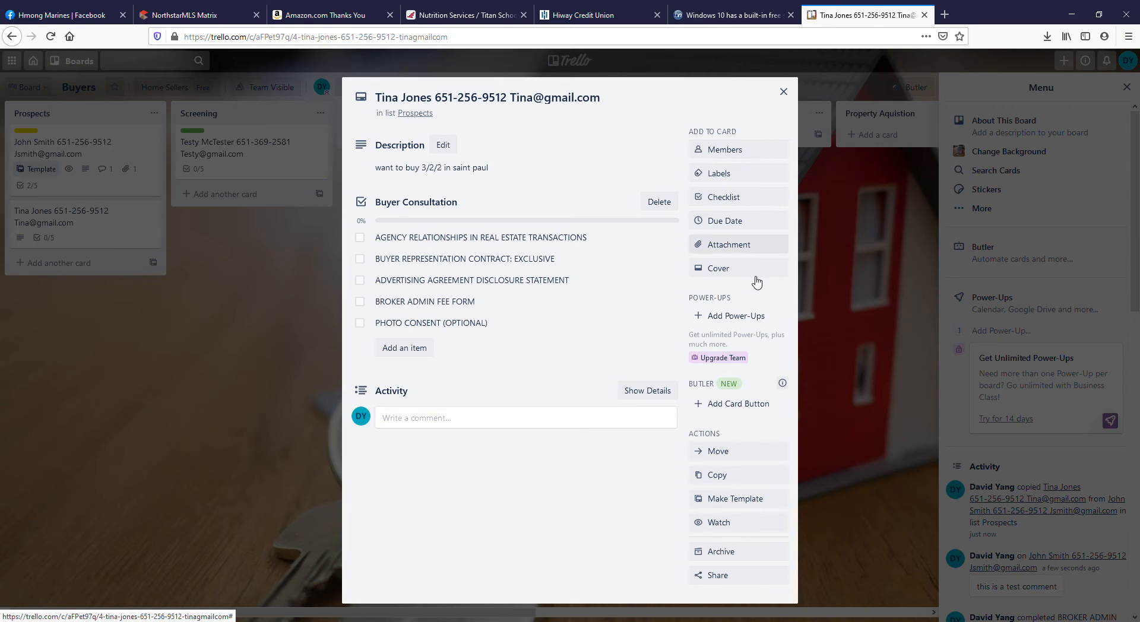
pyautogui.click(739, 224)
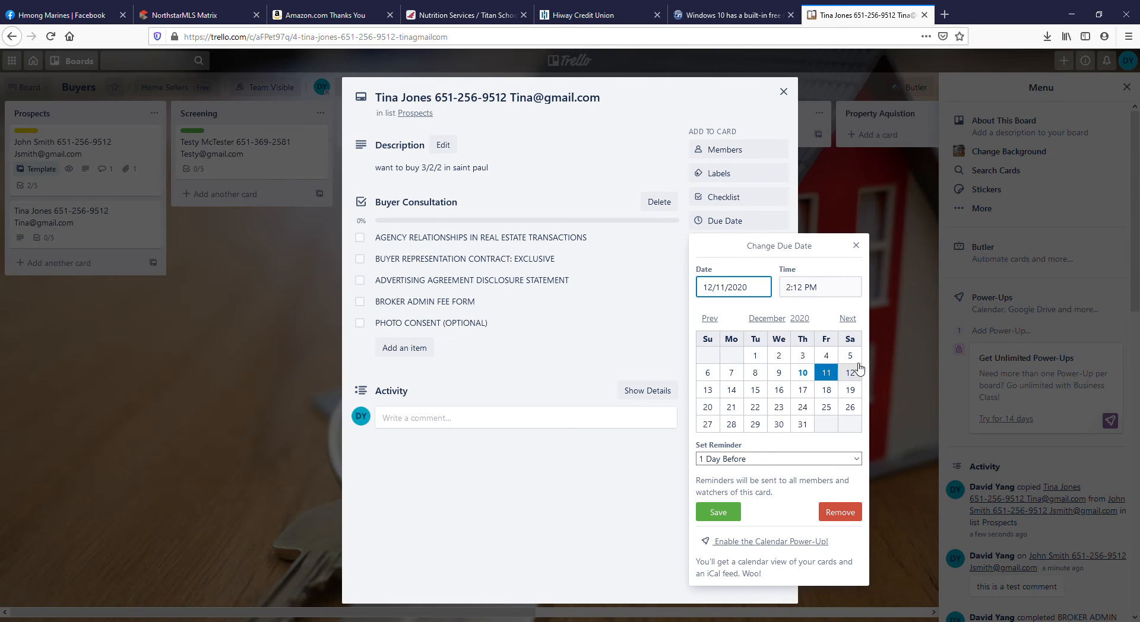
pyautogui.click(760, 395)
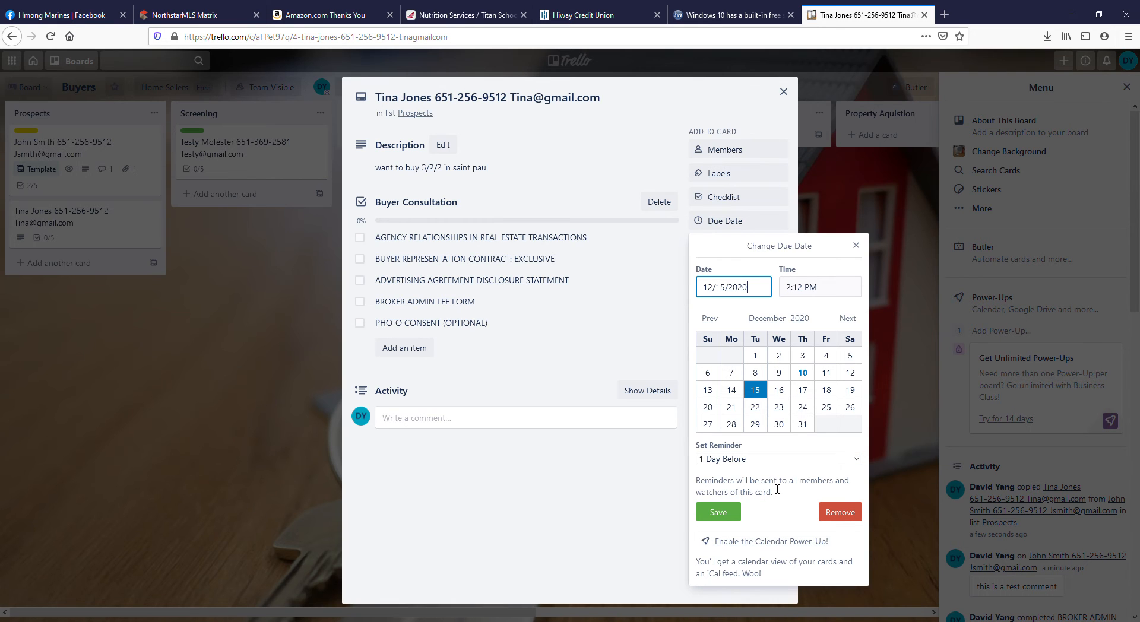
pyautogui.click(715, 512)
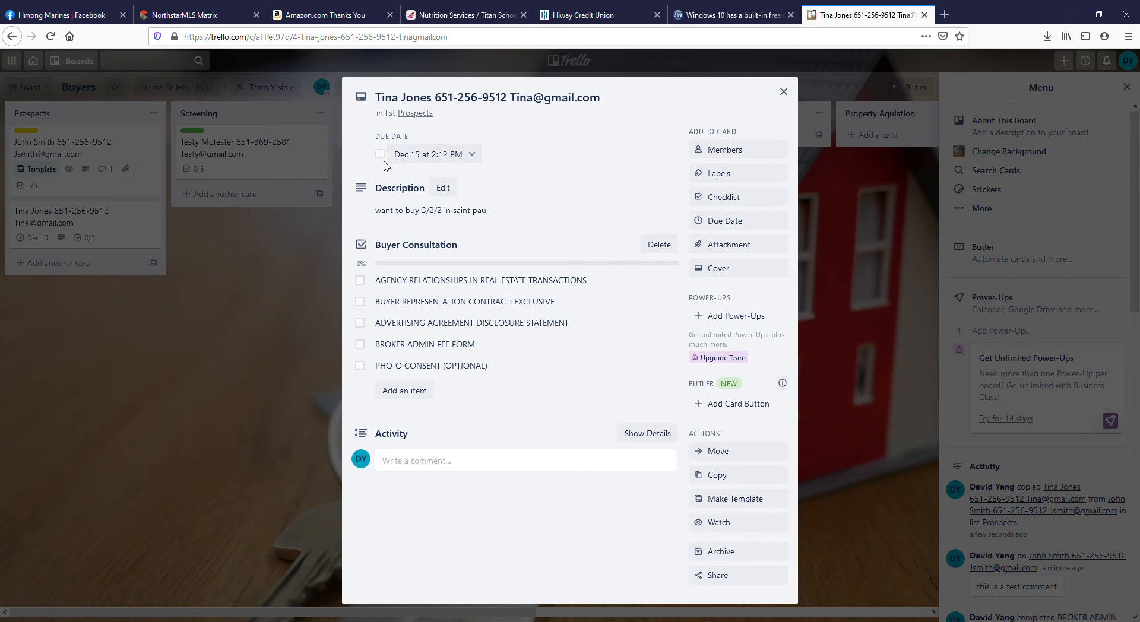
pyautogui.click(457, 160)
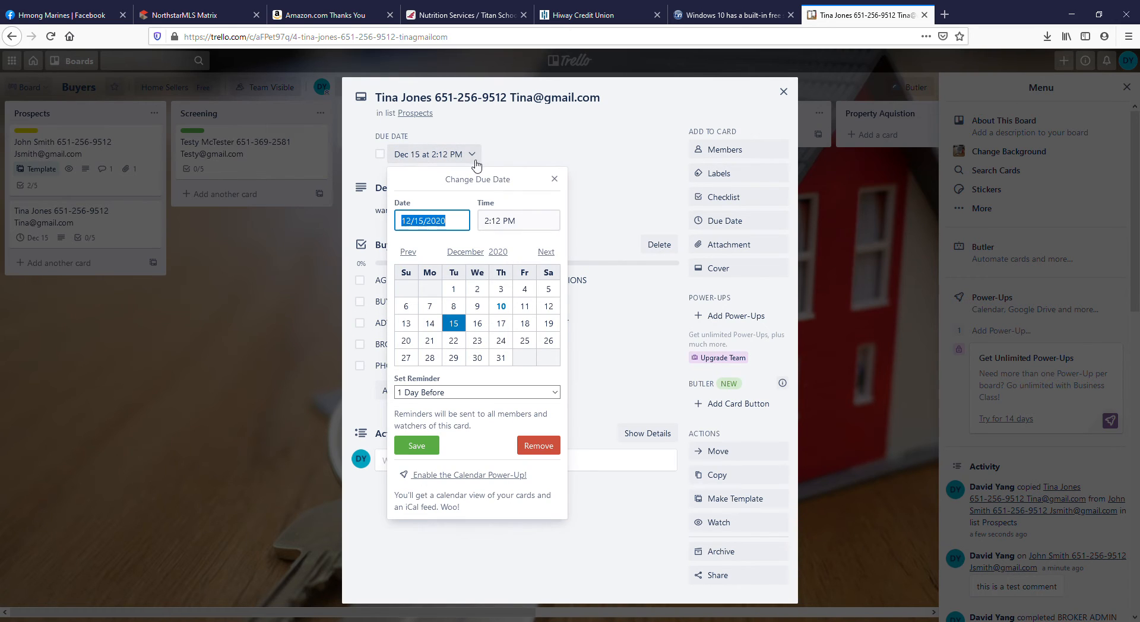
pyautogui.click(507, 189)
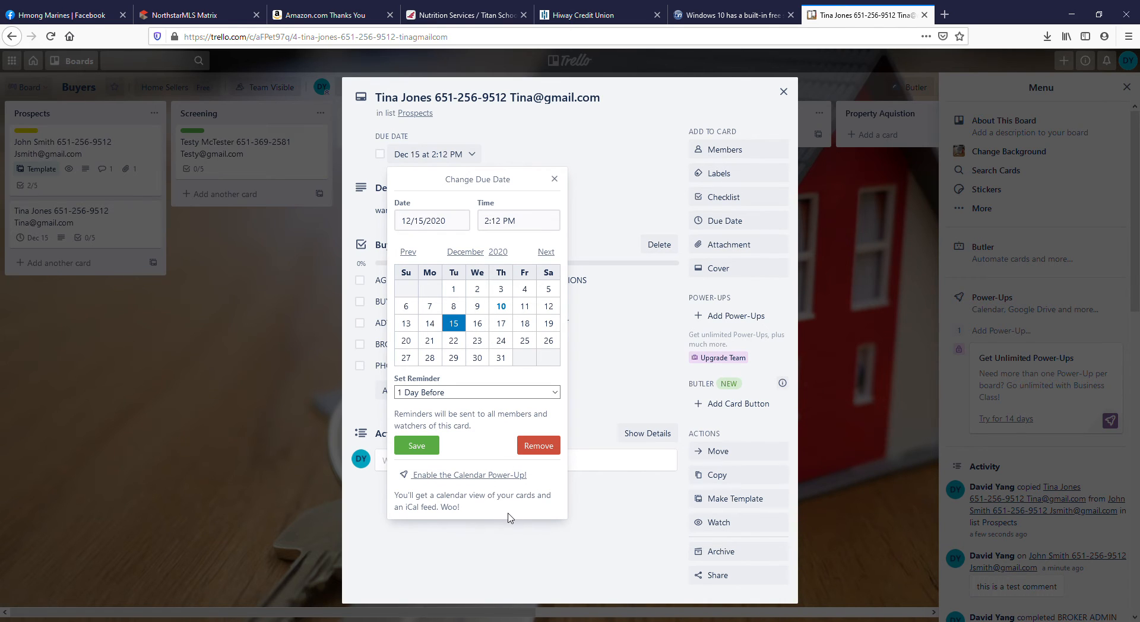
pyautogui.click(554, 178)
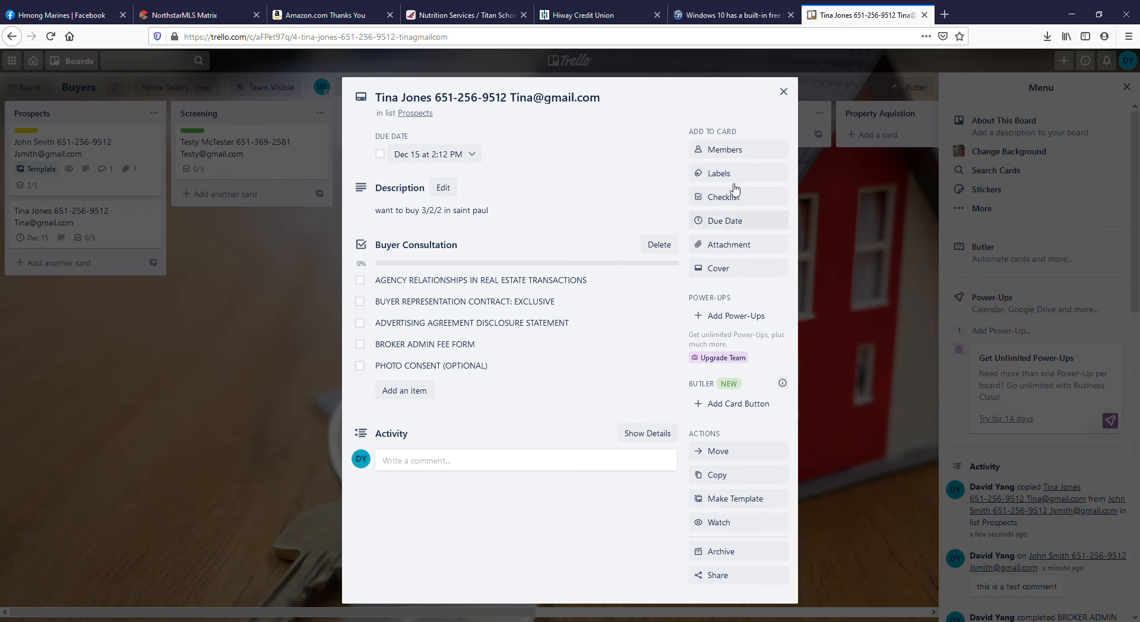
pyautogui.click(784, 92)
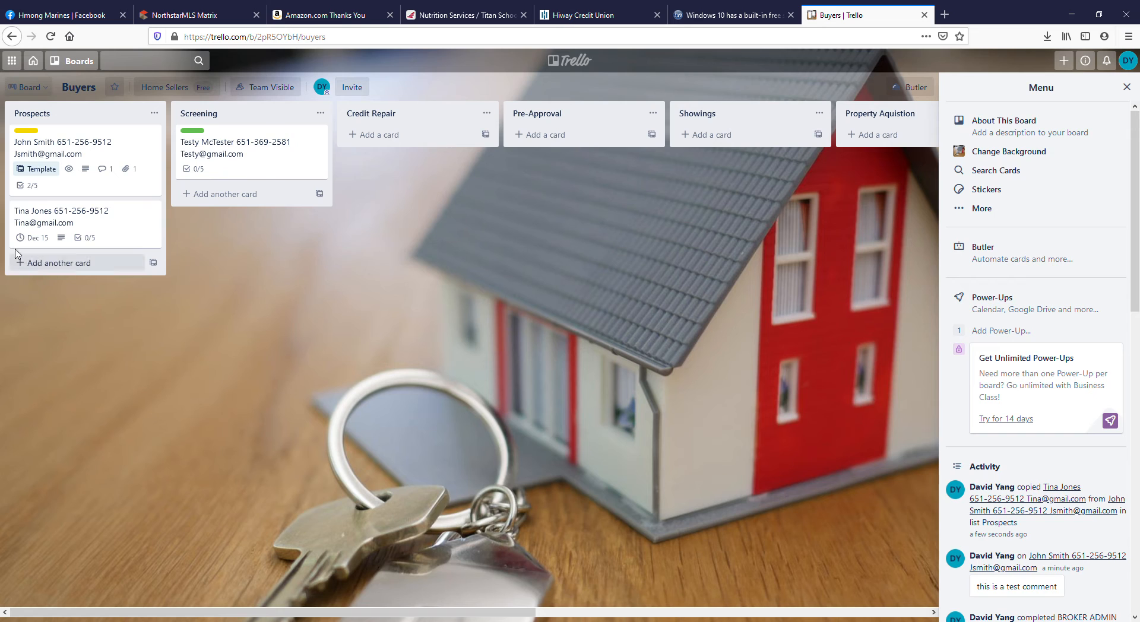
# Apply the Needs Work label to the new prospect's card and move it from Prospects to the Screening list.
pyautogui.click(96, 233)
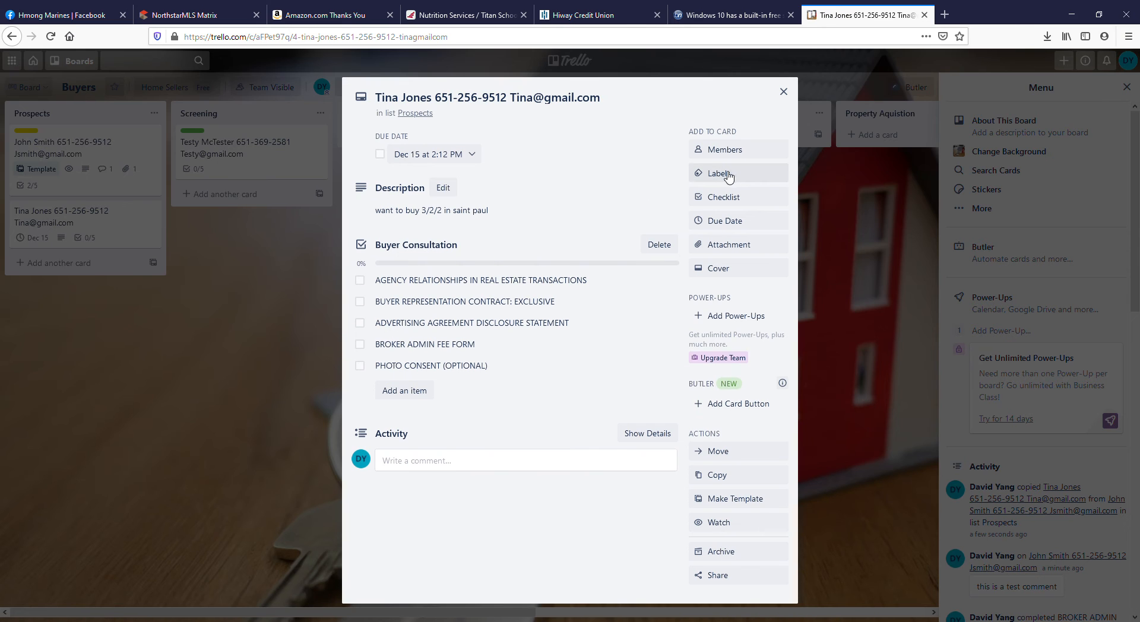
pyautogui.click(751, 174)
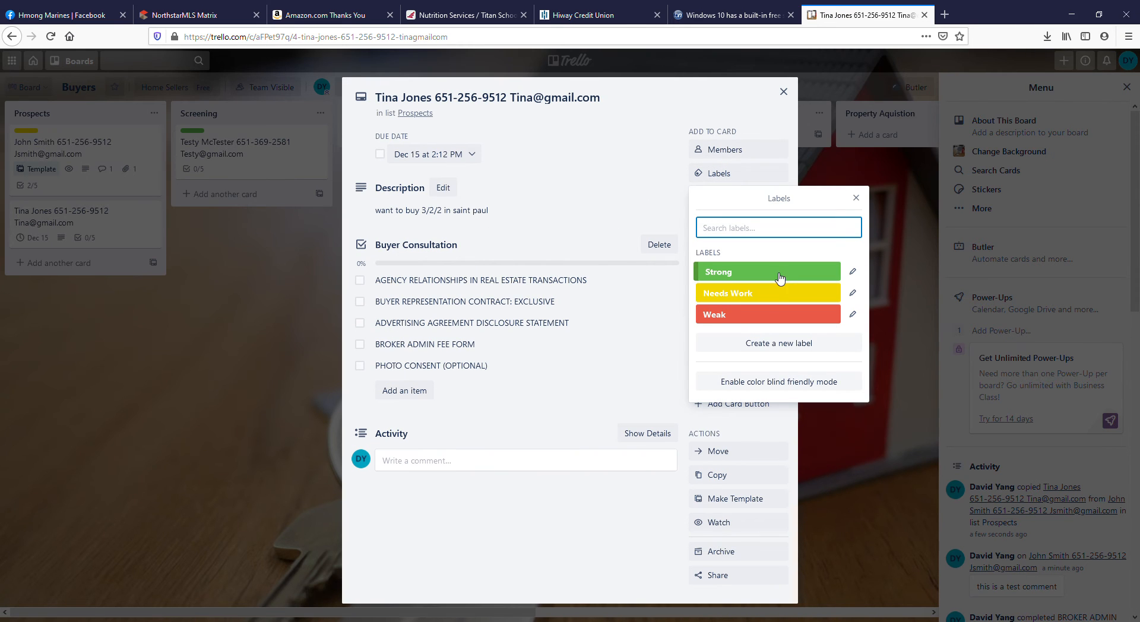
pyautogui.click(778, 295)
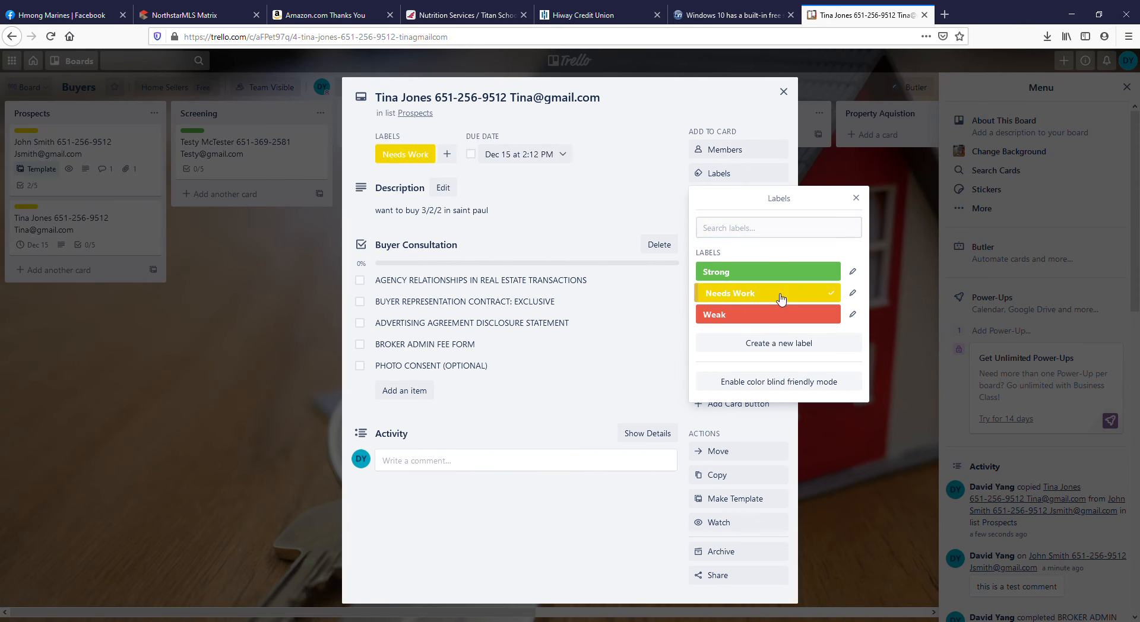
pyautogui.click(790, 92)
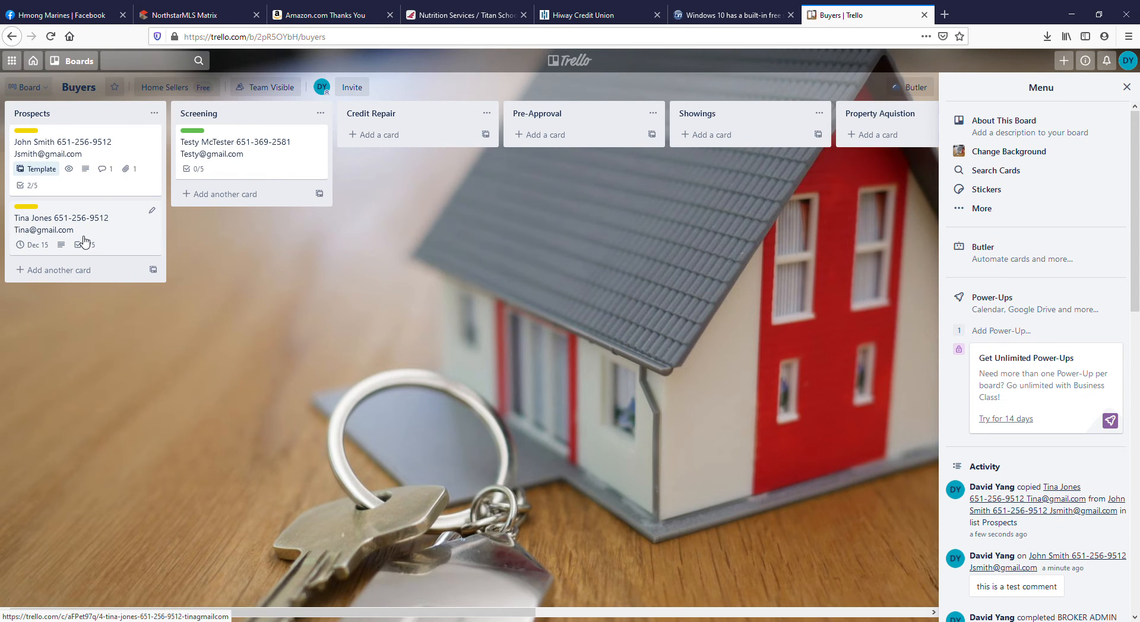
pyautogui.moveTo(83, 241); pyautogui.dragTo(252, 223)
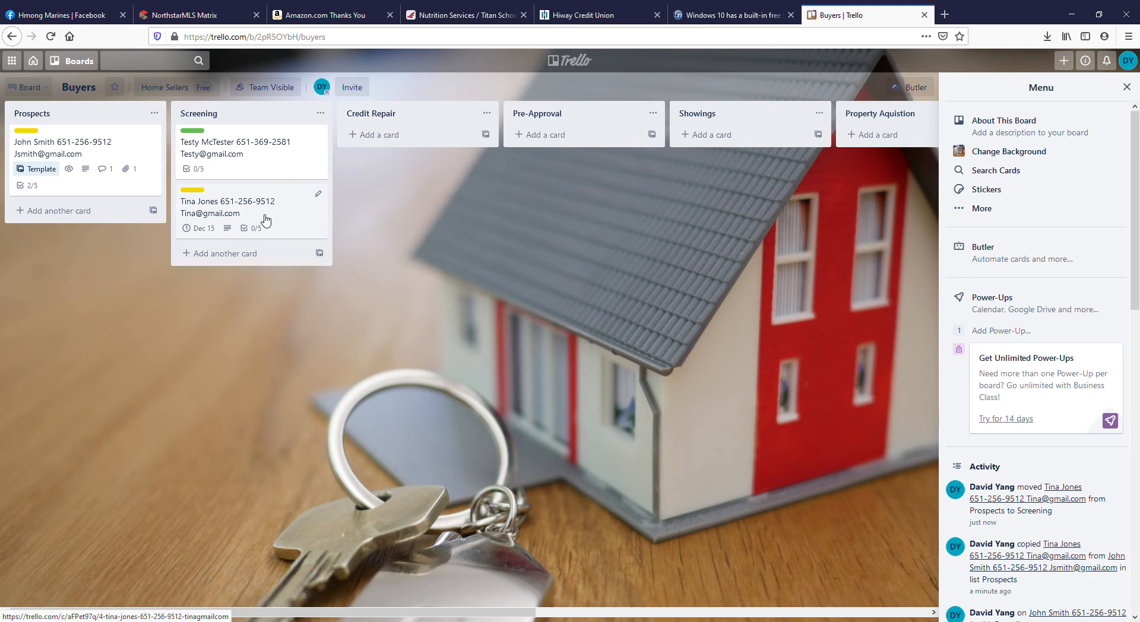
# Post the comment "Currently screening." on the moved card and mark its AGENCY RELATIONSHIPS IN REAL ESTATE TRANSACTIONS checklist item complete.
pyautogui.click(296, 235)
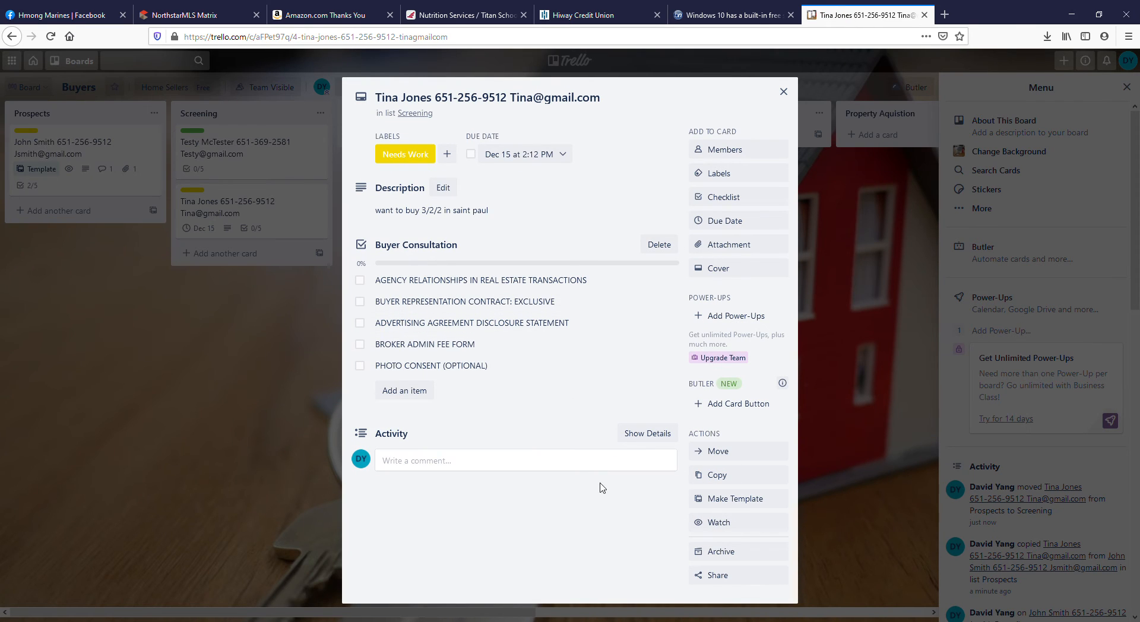
pyautogui.click(482, 462)
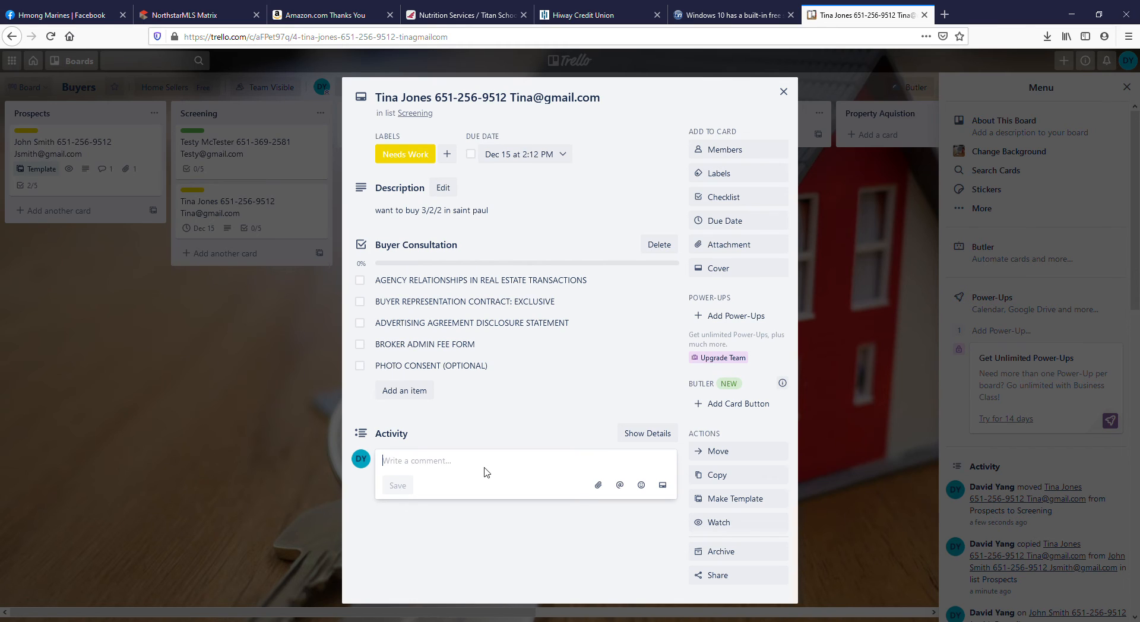
pyautogui.write('Currently screening.')
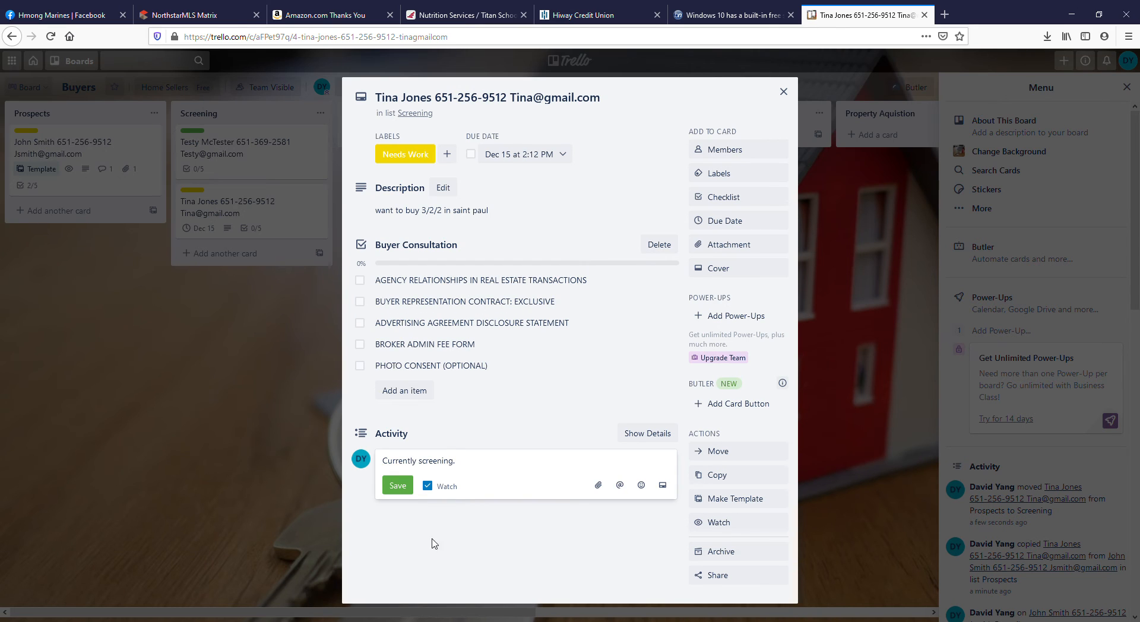
pyautogui.click(408, 490)
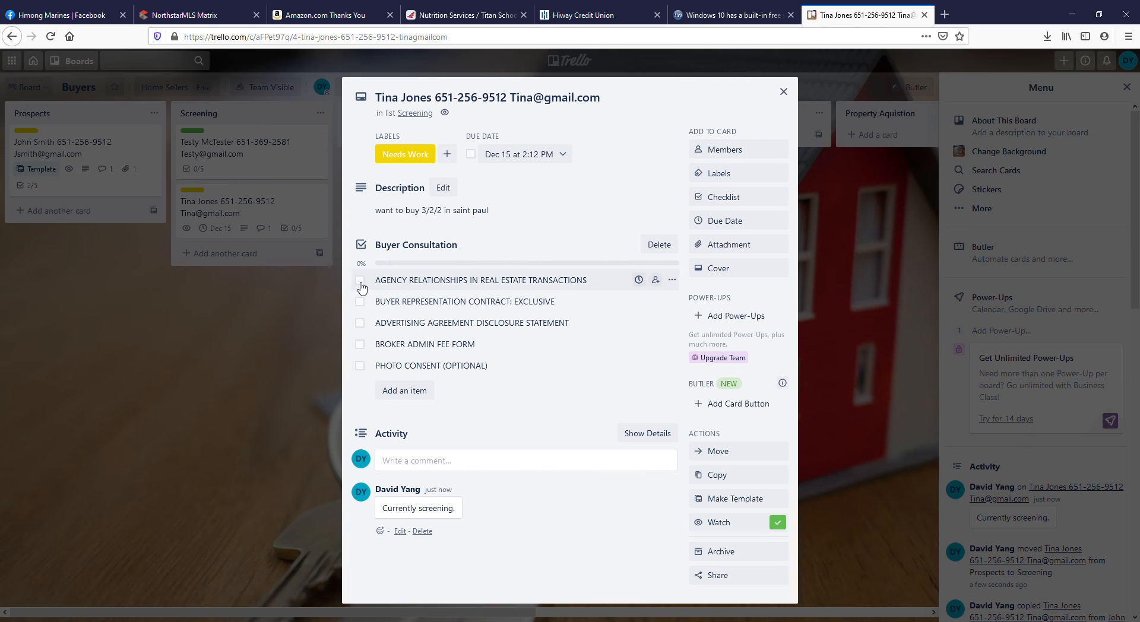
pyautogui.click(361, 282)
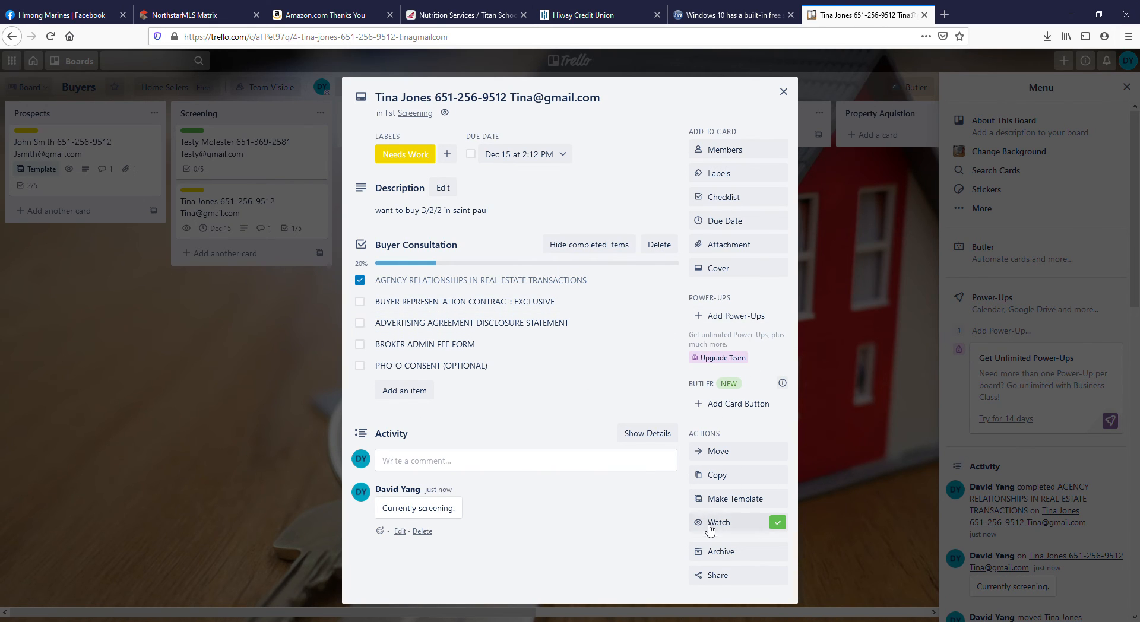
pyautogui.click(890, 352)
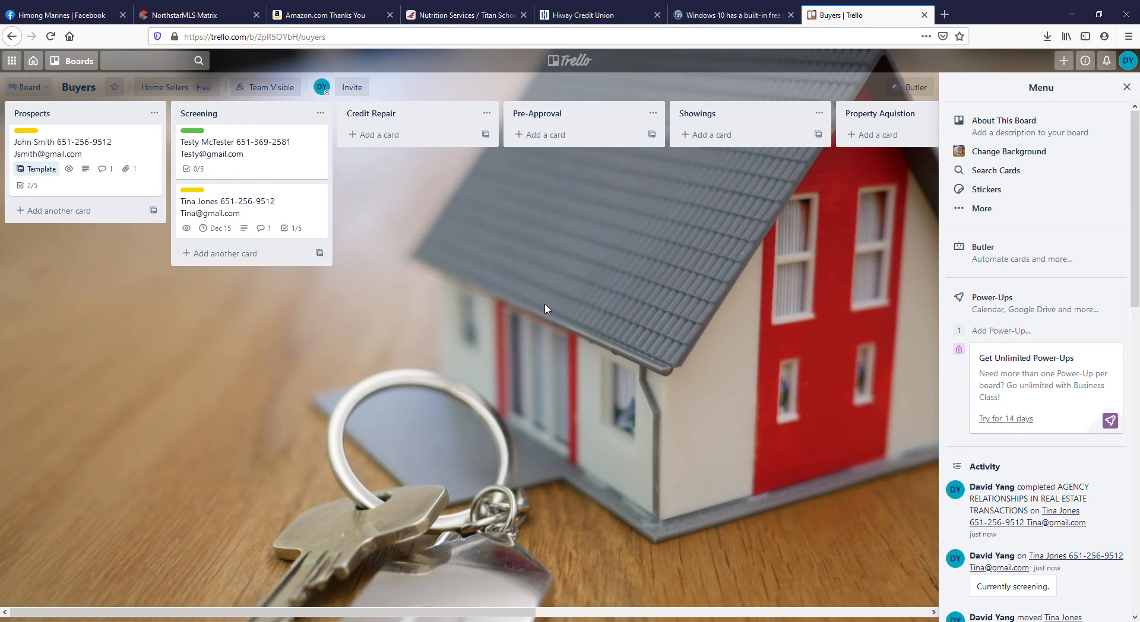
# Reopen the Needs Work card in Screening and post the comment "Sent to the Lender to follow up".
pyautogui.click(290, 223)
pyautogui.click(480, 463)
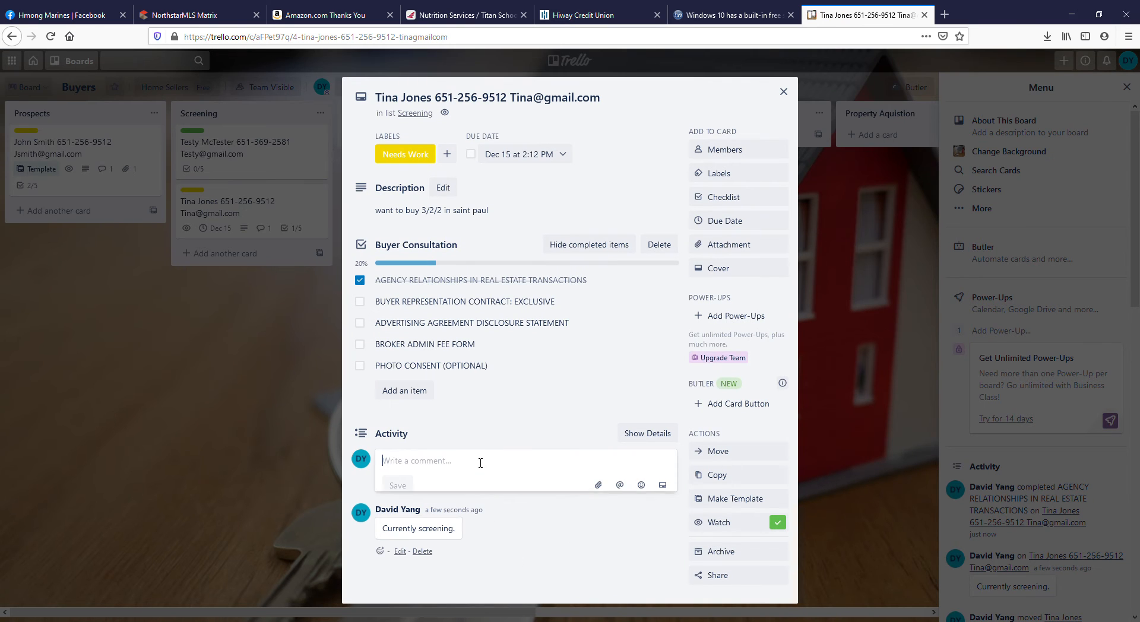
pyautogui.write('Sent to the Lender to f')
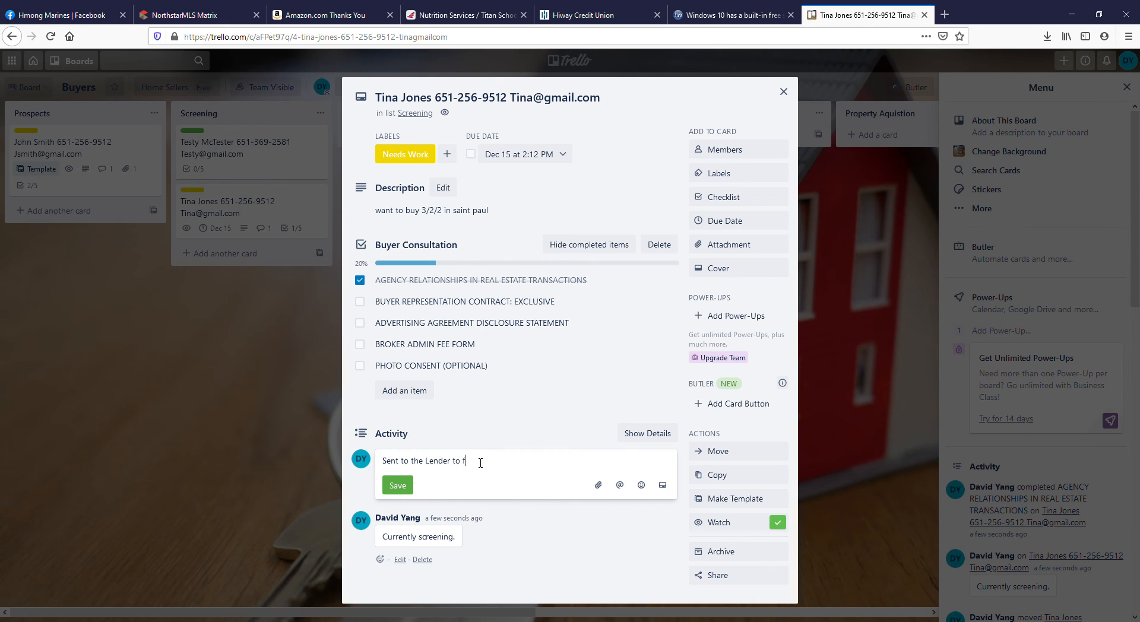
pyautogui.write('ollow up')
pyautogui.click(397, 485)
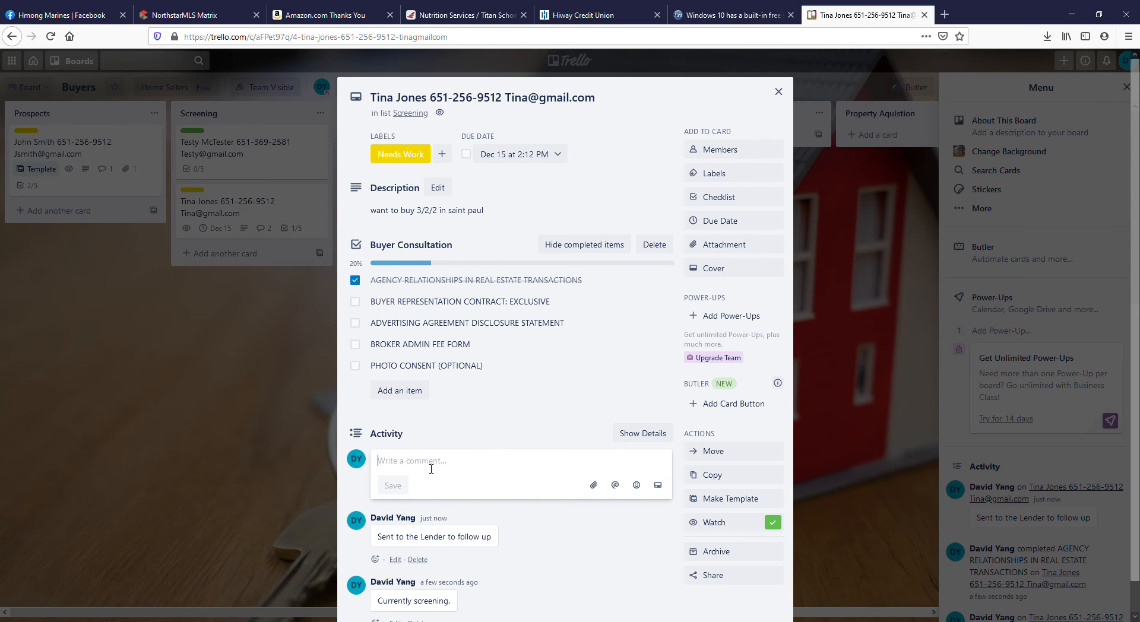
# Post the comment "Lender says she needs CR" and move the card from Screening to the Credit Repair list.
pyautogui.write('Lender says she needs CR')
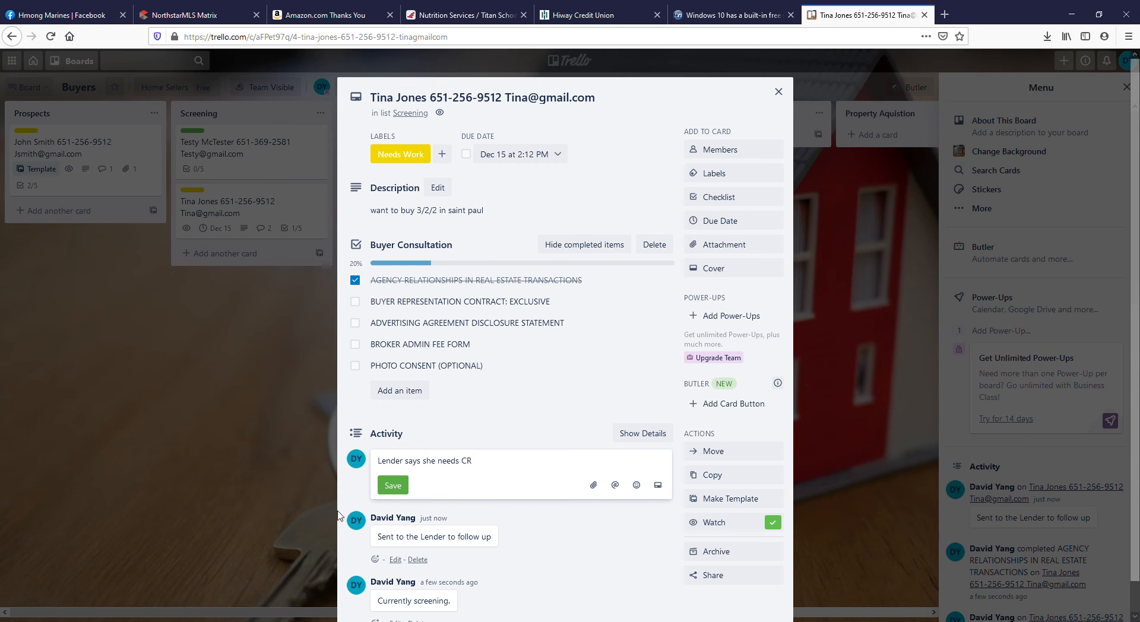
pyautogui.click(393, 485)
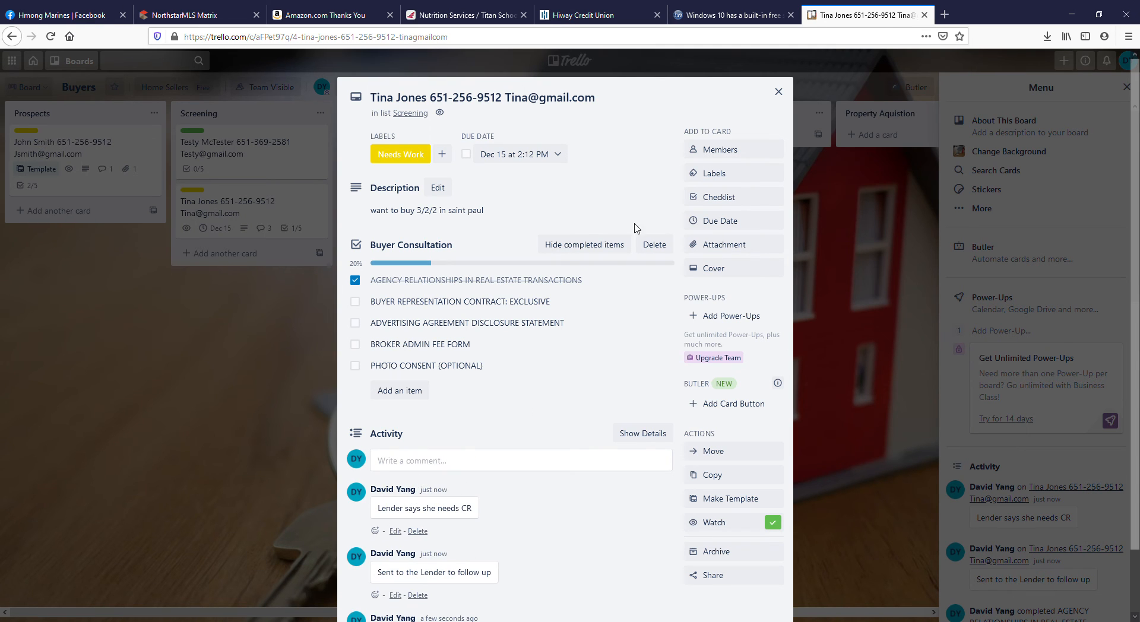
pyautogui.click(775, 90)
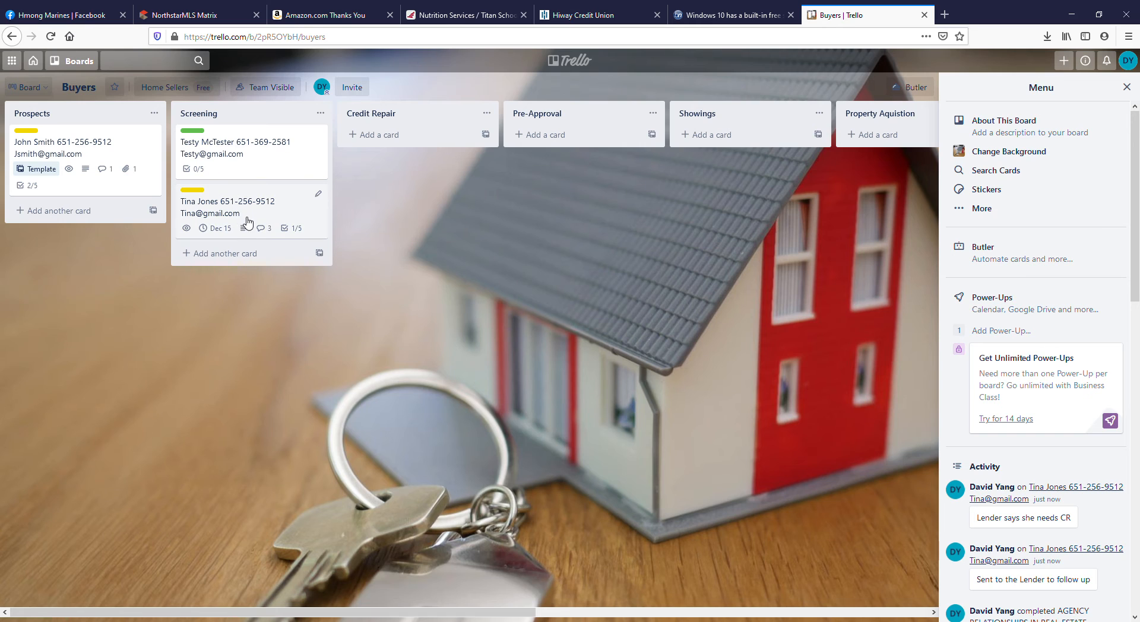
pyautogui.moveTo(250, 231); pyautogui.dragTo(416, 191)
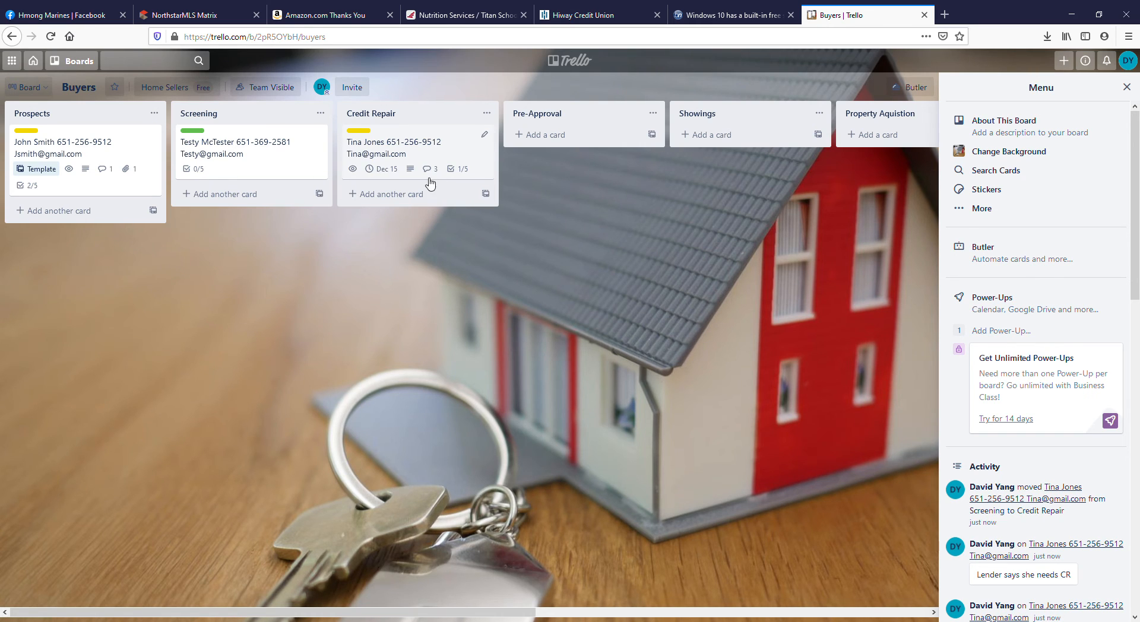
pyautogui.moveTo(247, 165); pyautogui.dragTo(193, 169)
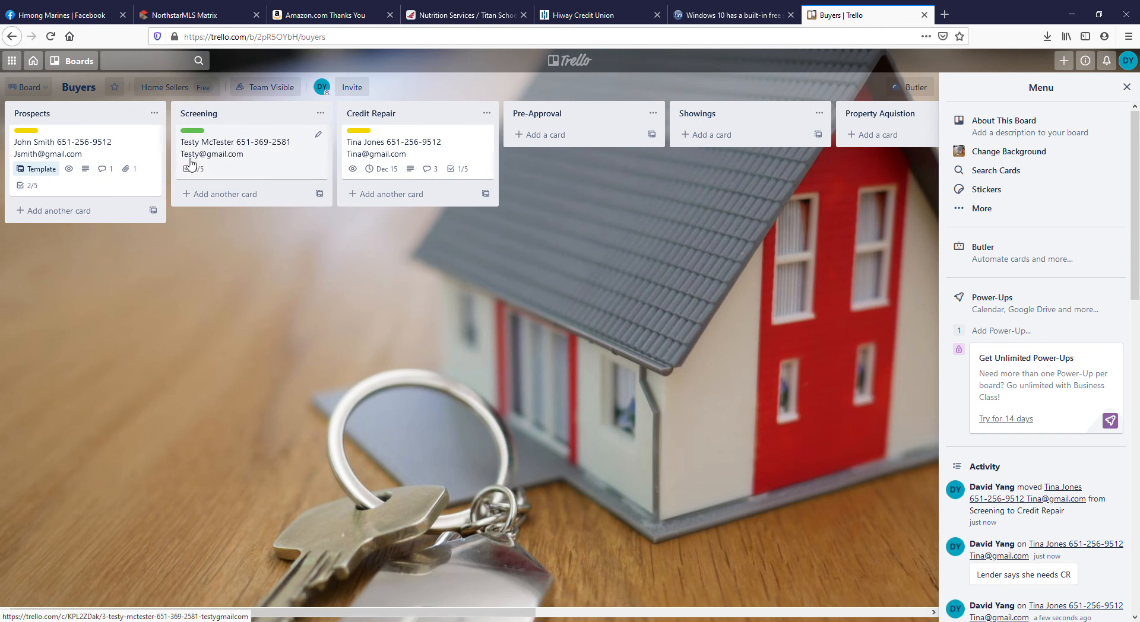
# Post the comment "Lender said she is Good to go" on the Credit Repair card and move it to the Pre-Approval list.
pyautogui.click(436, 151)
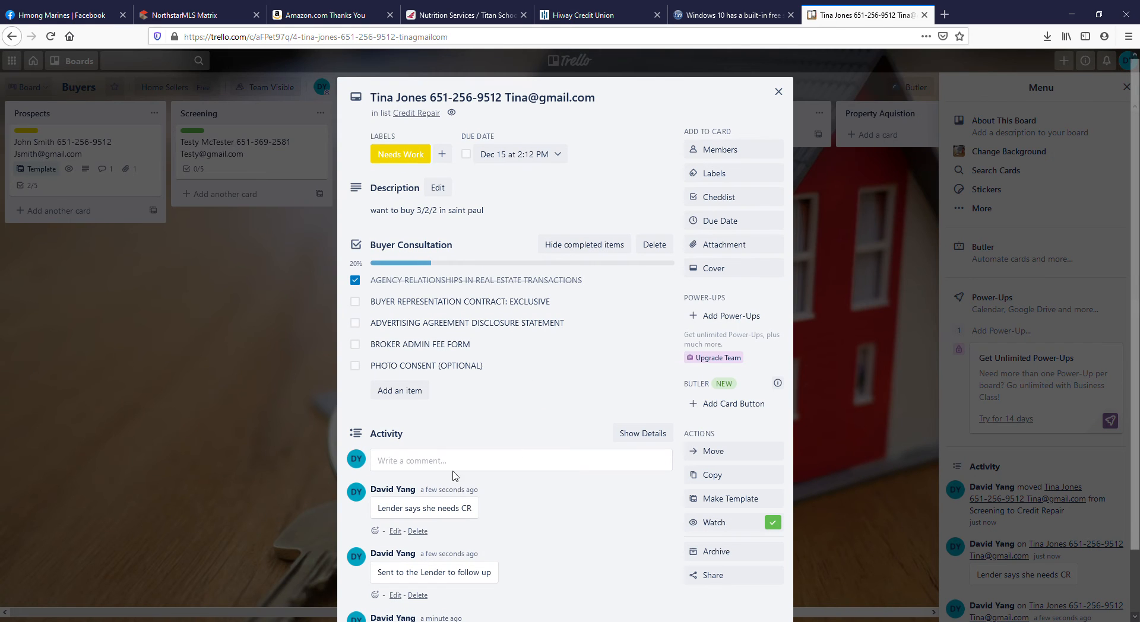
pyautogui.click(462, 466)
pyautogui.write('Lender said she is Good to go')
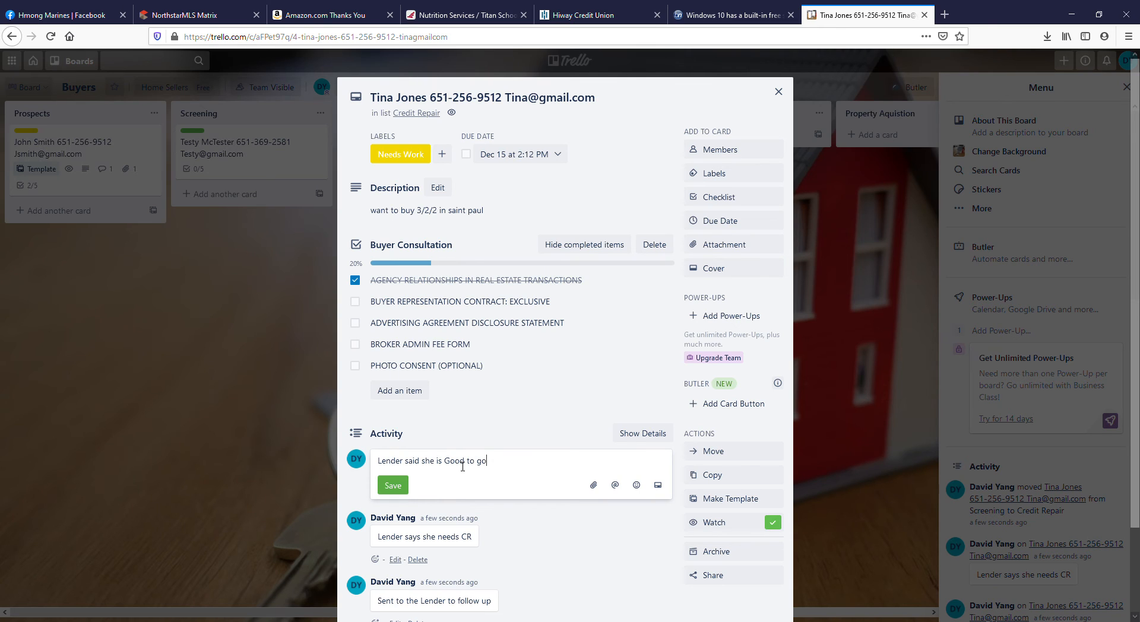
pyautogui.click(393, 485)
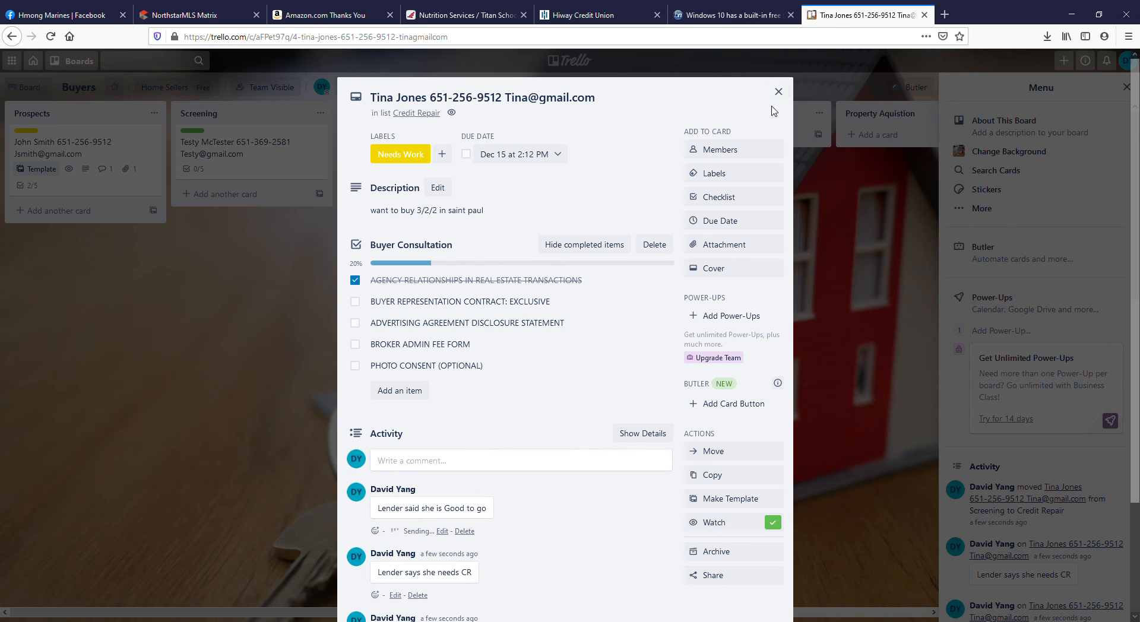
pyautogui.click(779, 91)
pyautogui.moveTo(417, 153); pyautogui.dragTo(591, 167)
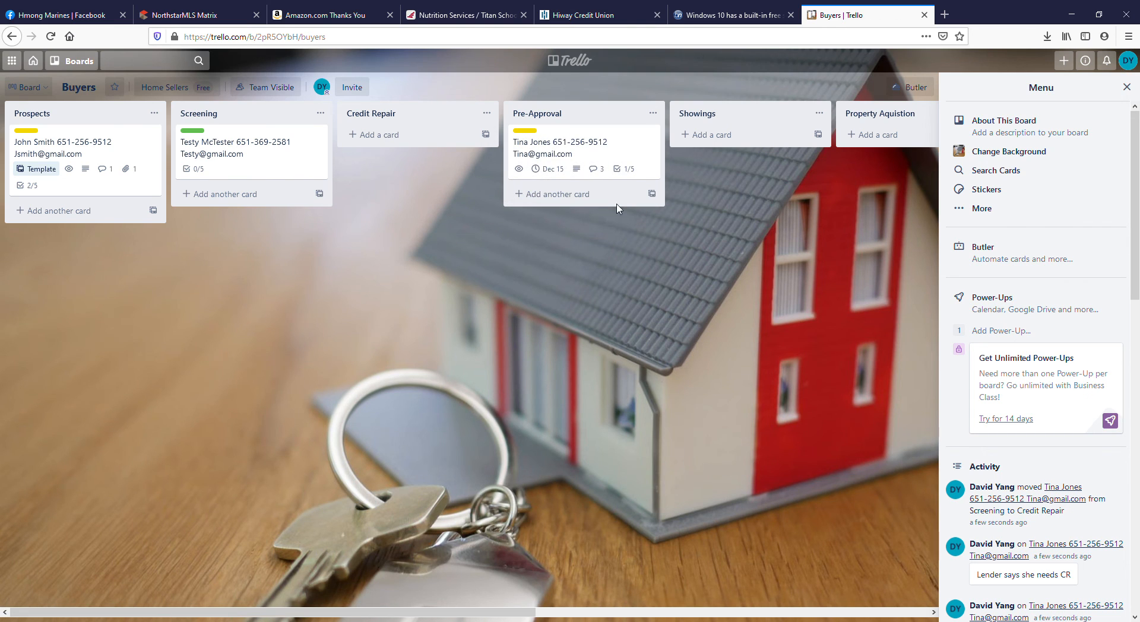
# Open the card in Pre-Approval and post the comment "Started showing houses.".
pyautogui.moveTo(436, 612); pyautogui.dragTo(633, 612)
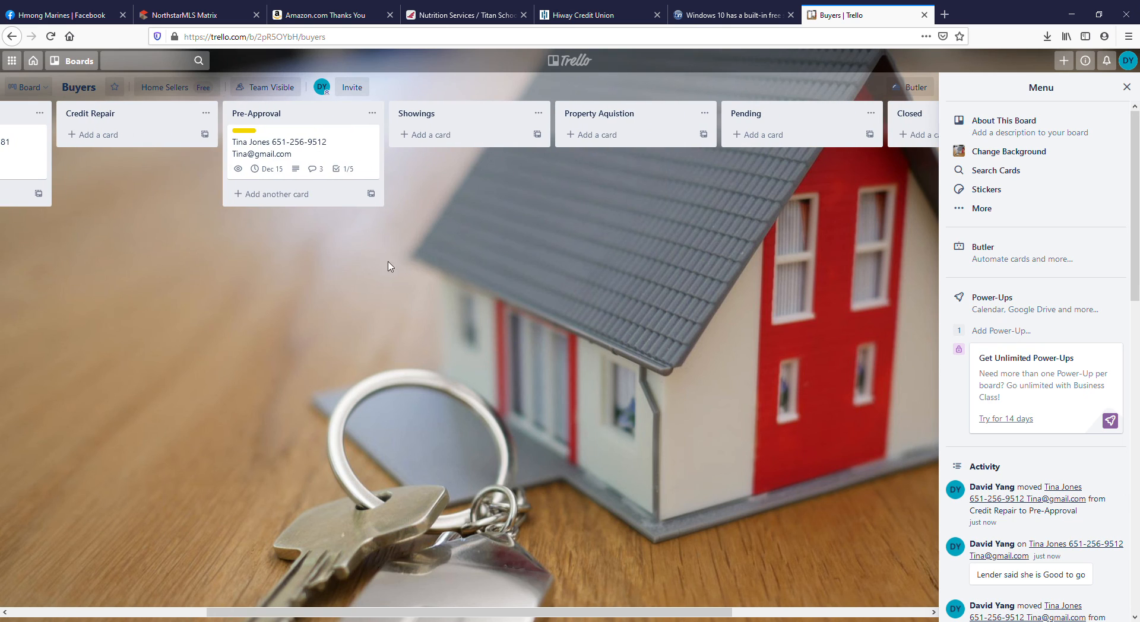
pyautogui.click(325, 155)
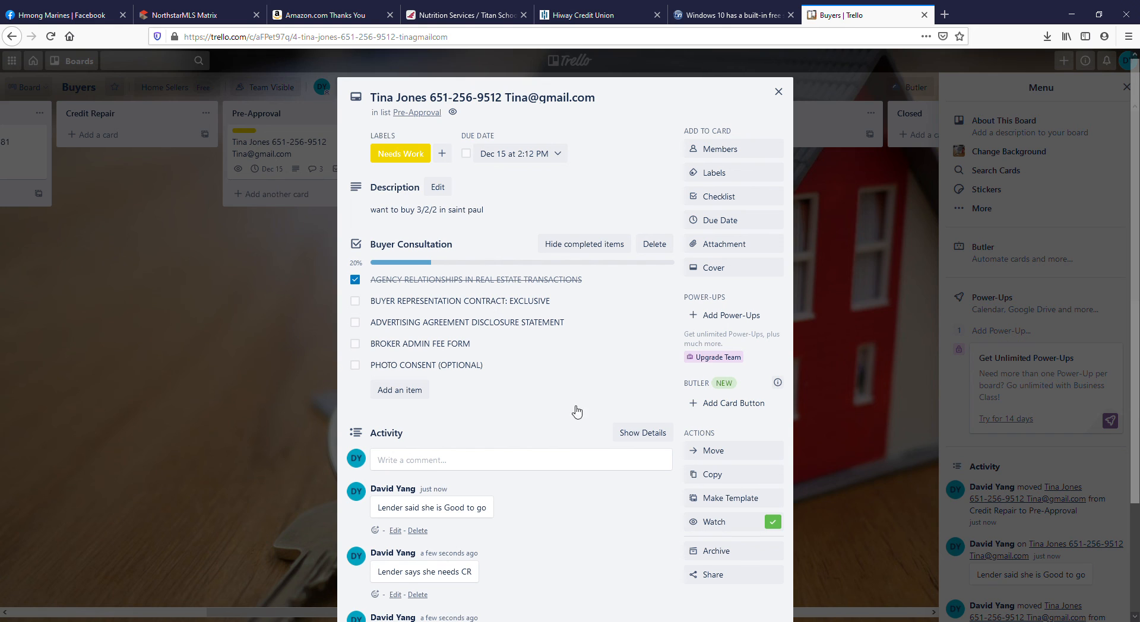
pyautogui.click(440, 470)
pyautogui.write('Started showing houses.')
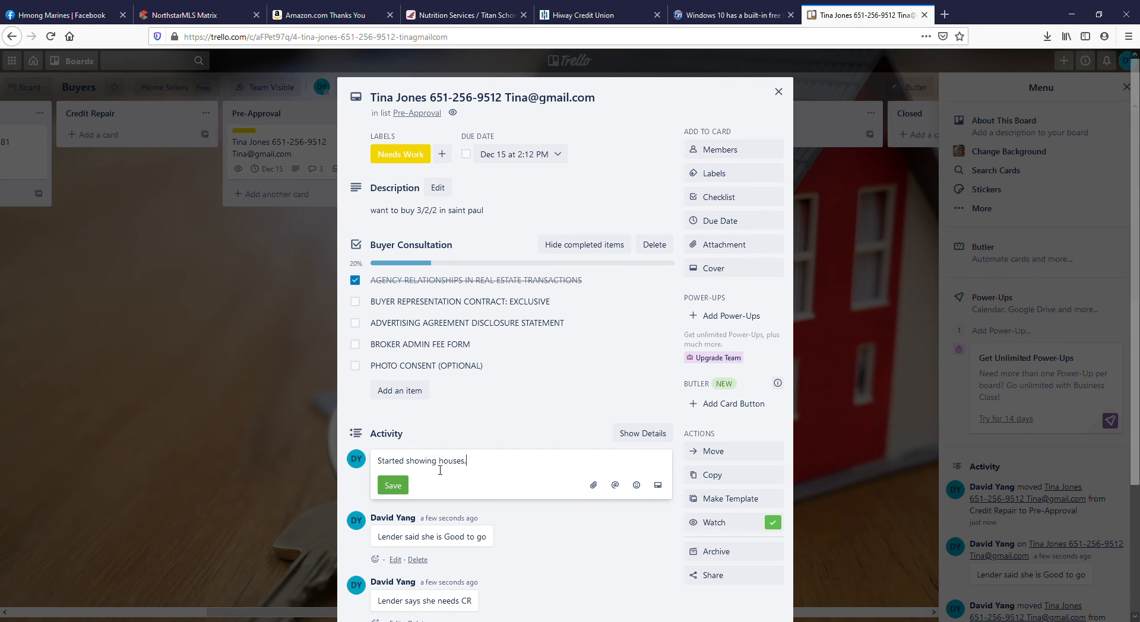
pyautogui.click(393, 486)
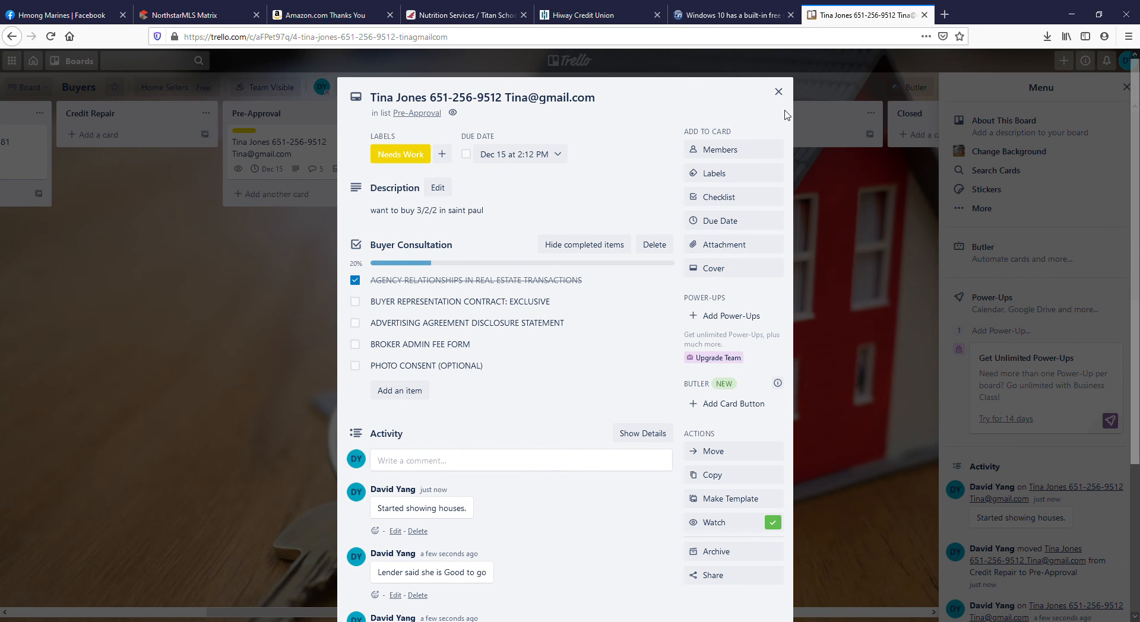
# Close the card and move it from Pre-Approval through Showings to the Property Aquistion list.
pyautogui.click(778, 92)
pyautogui.moveTo(339, 179); pyautogui.dragTo(683, 162)
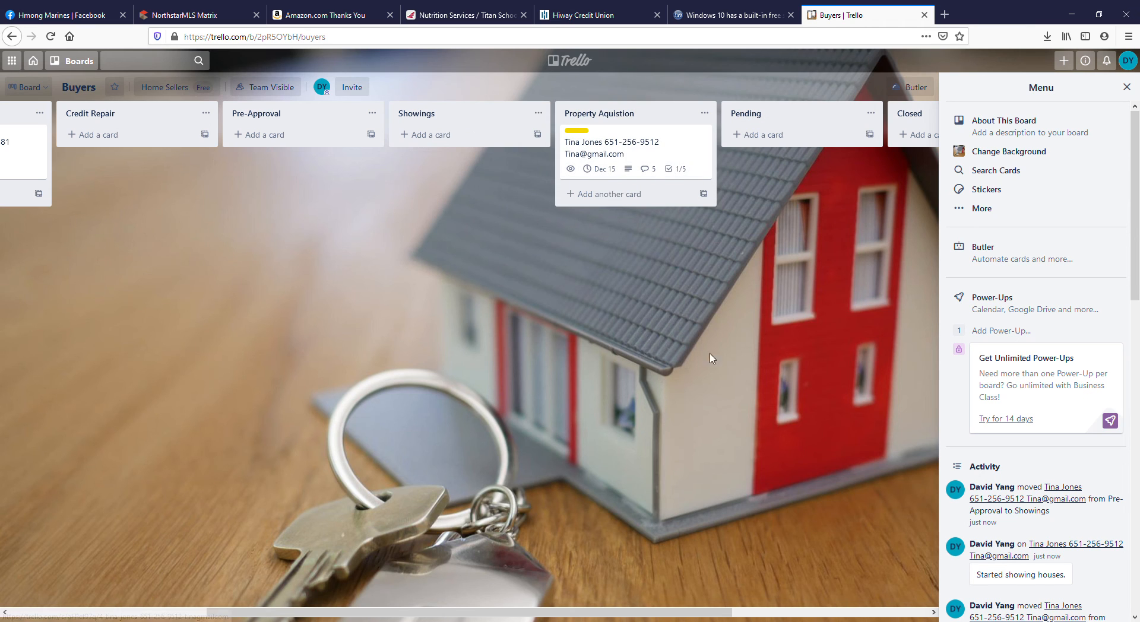
# Open the card in Property Aquistion, attach the executed PA PDF from the computer, and close the card.
pyautogui.moveTo(495, 614); pyautogui.dragTo(522, 615)
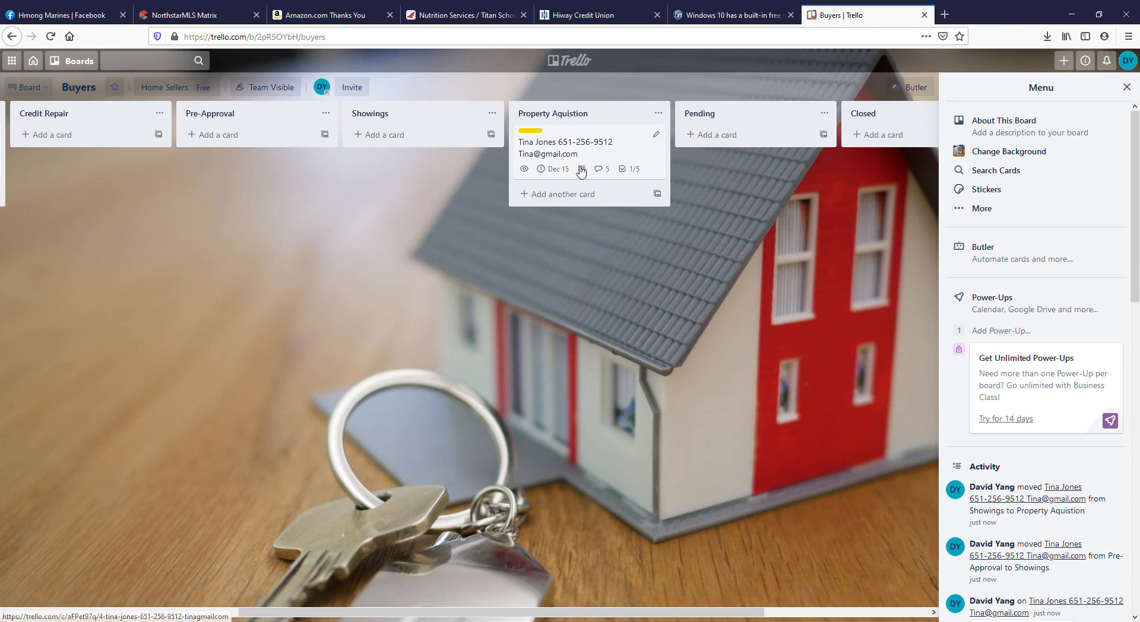
pyautogui.click(573, 167)
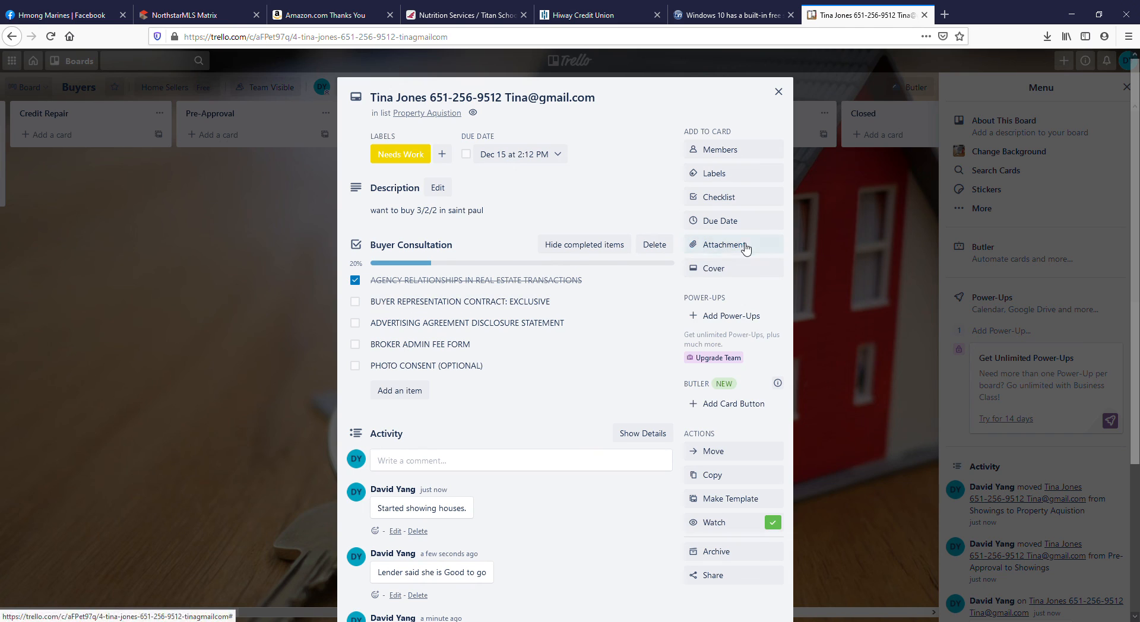
pyautogui.click(745, 245)
pyautogui.click(718, 300)
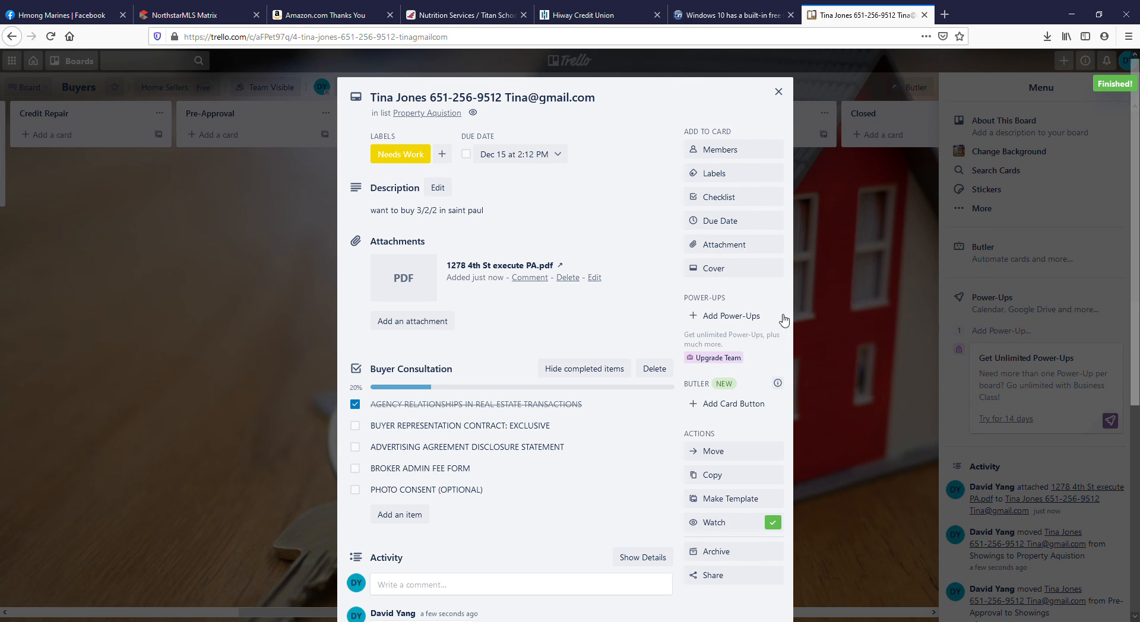
pyautogui.click(779, 91)
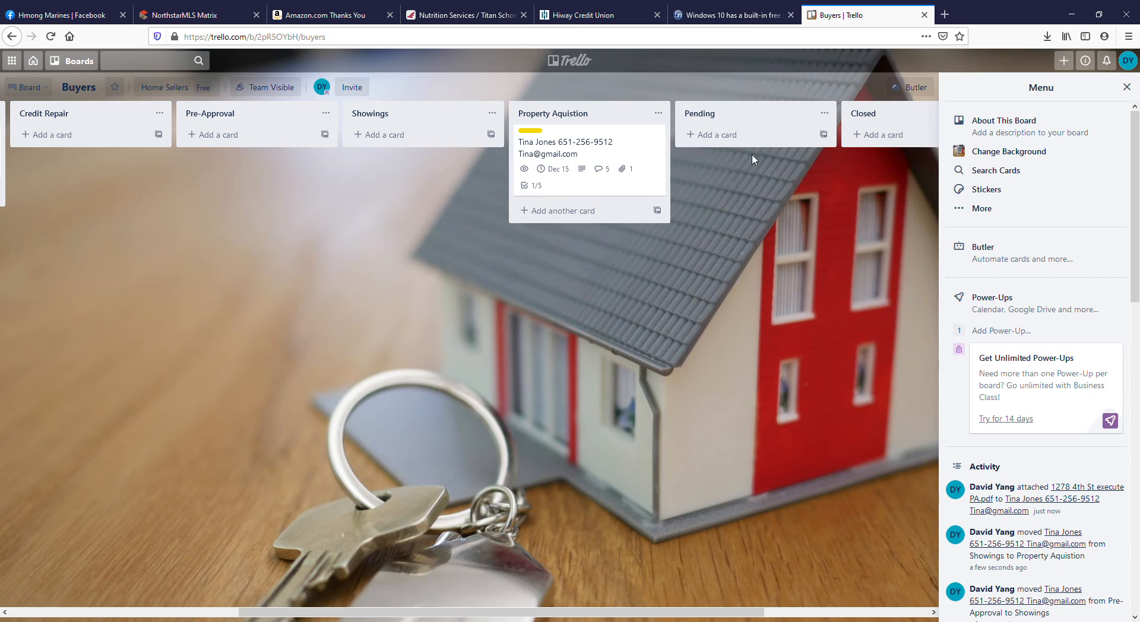
# Move the Needs Work card from Property Aquistion to Pending and on to the Closed list.
pyautogui.moveTo(549, 168); pyautogui.dragTo(793, 169)
pyautogui.moveTo(605, 612); pyautogui.dragTo(772, 612)
pyautogui.moveTo(570, 164); pyautogui.dragTo(710, 151)
# Show the label names on the cards and replace the Closed card's Needs Work label with Strong.
pyautogui.click(641, 131)
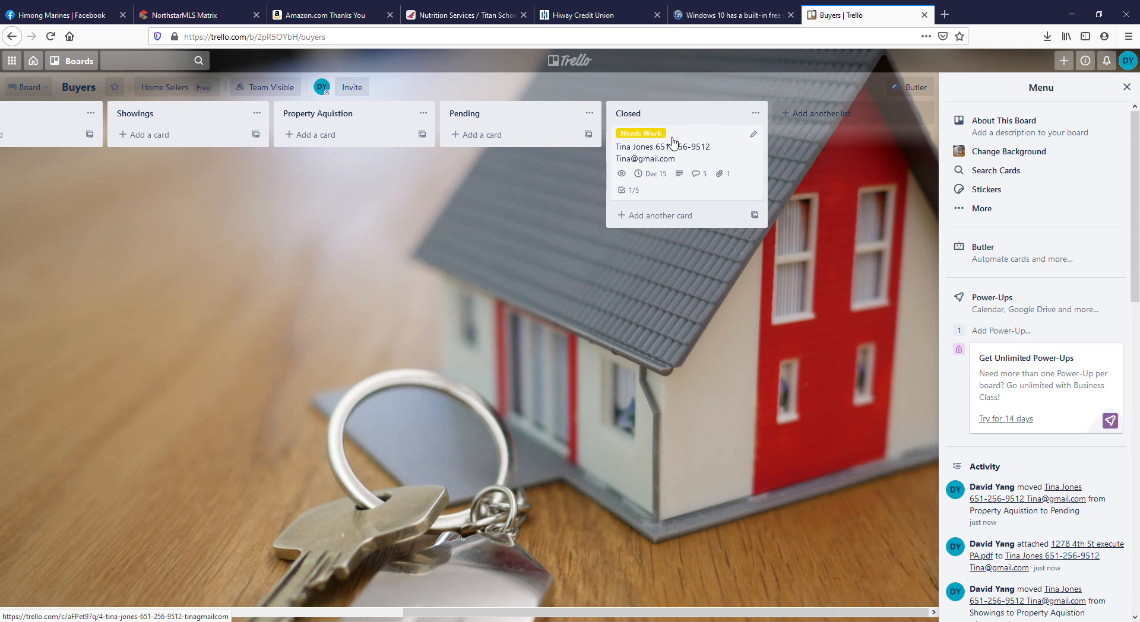
pyautogui.click(753, 135)
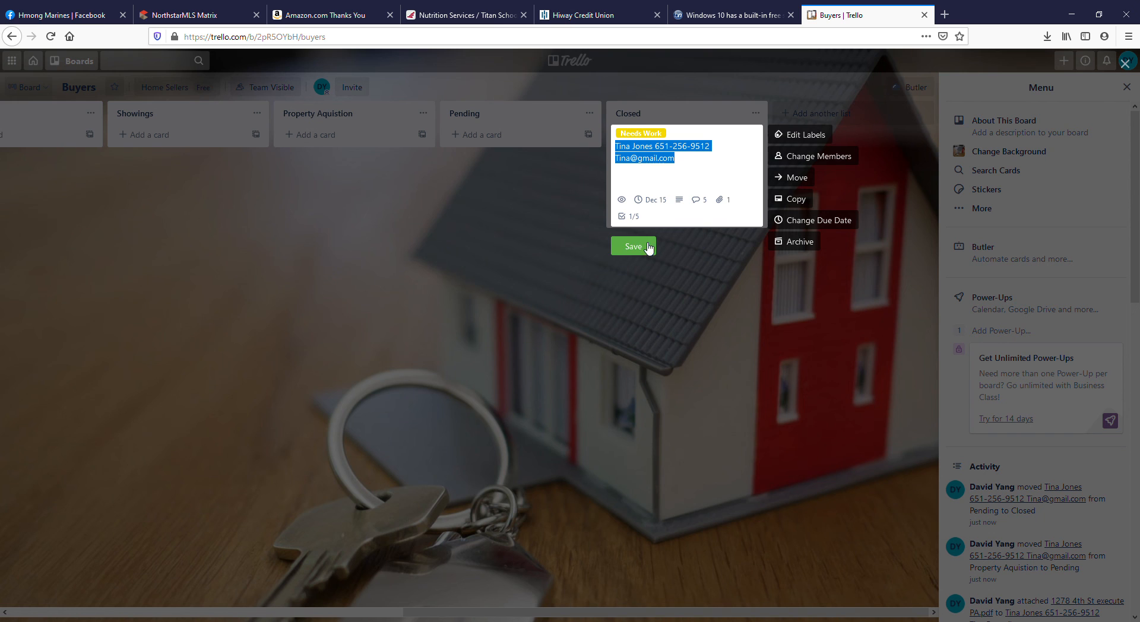
pyautogui.click(826, 139)
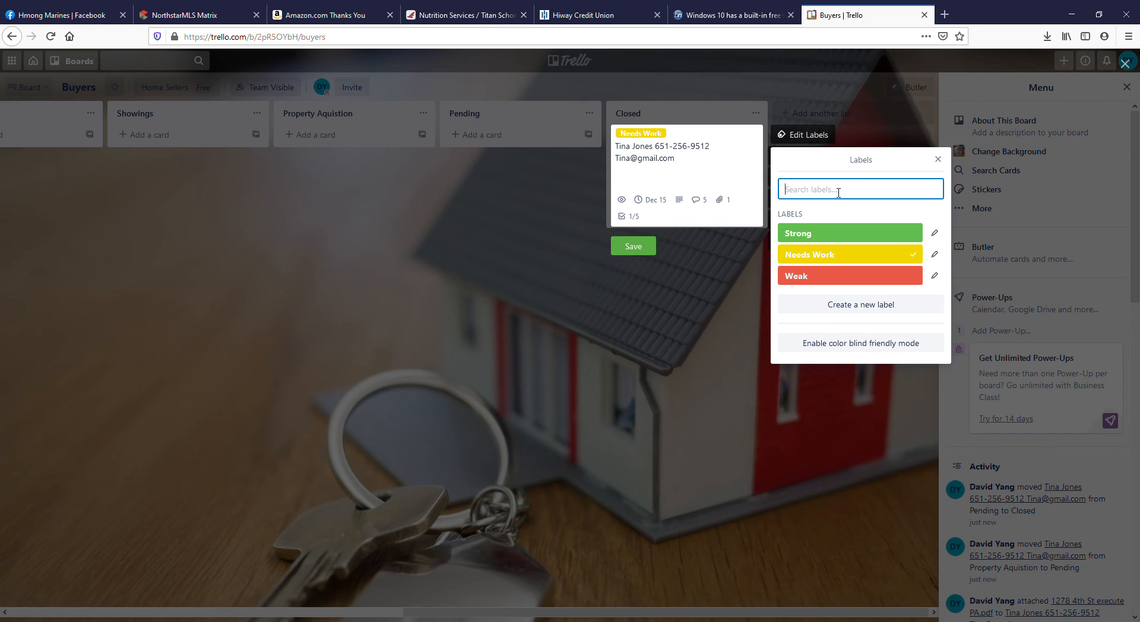
pyautogui.click(841, 233)
pyautogui.click(918, 254)
pyautogui.click(634, 247)
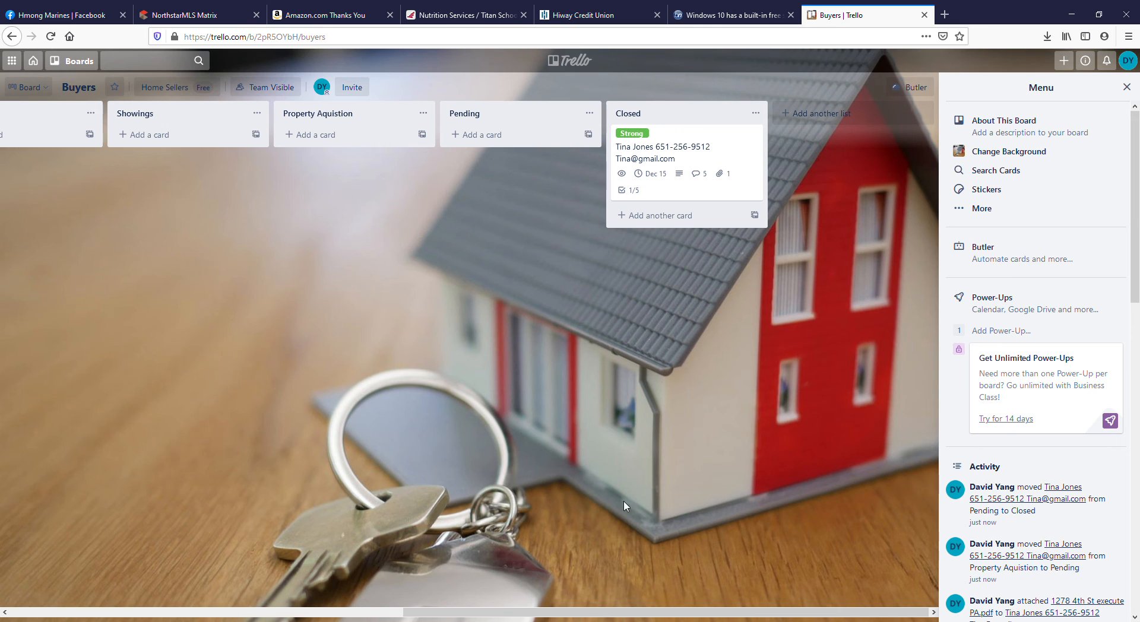
# Move the Strong card in Screening to Pre-Approval and the card in Closed back to Pending.
pyautogui.moveTo(742, 618); pyautogui.dragTo(349, 614)
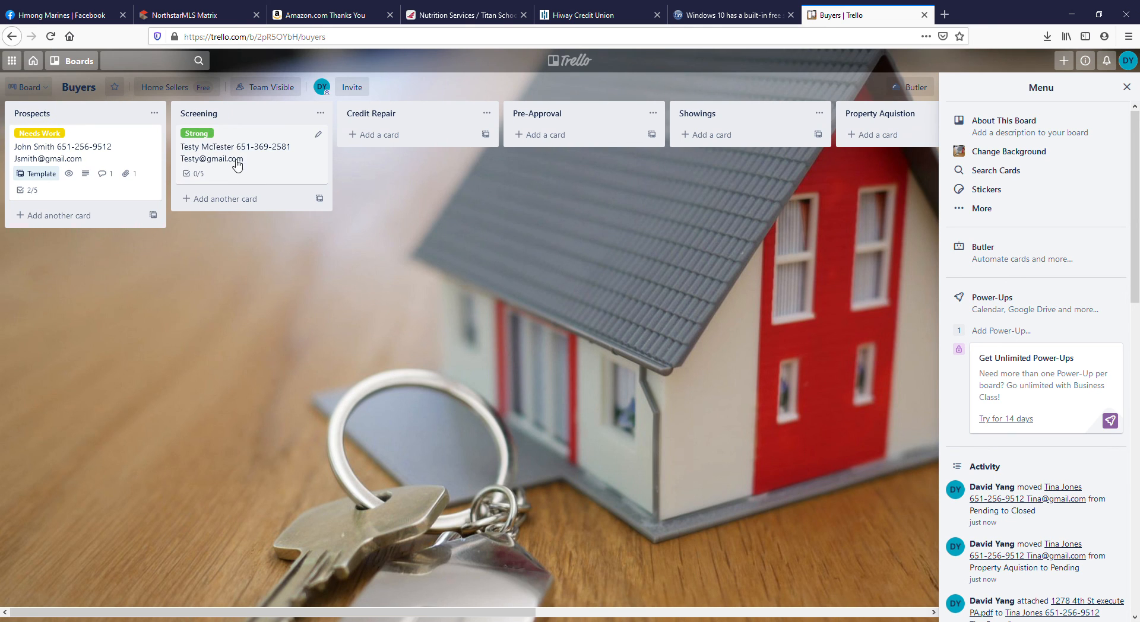
pyautogui.moveTo(236, 162); pyautogui.dragTo(588, 156)
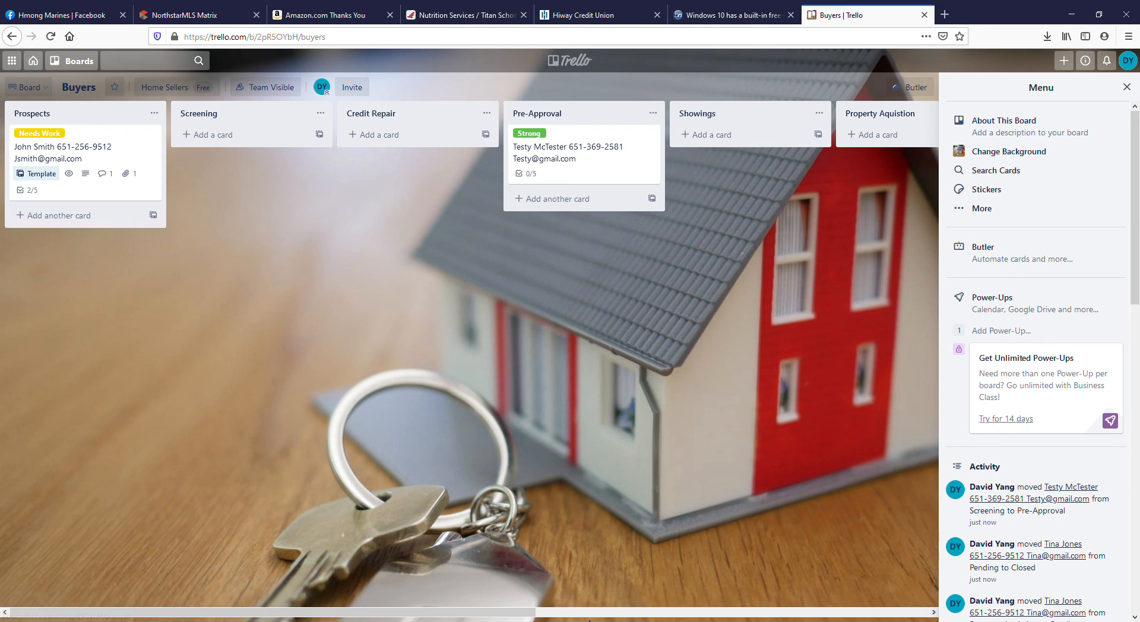
pyautogui.moveTo(509, 617); pyautogui.dragTo(783, 615)
pyautogui.moveTo(870, 148); pyautogui.dragTo(486, 169)
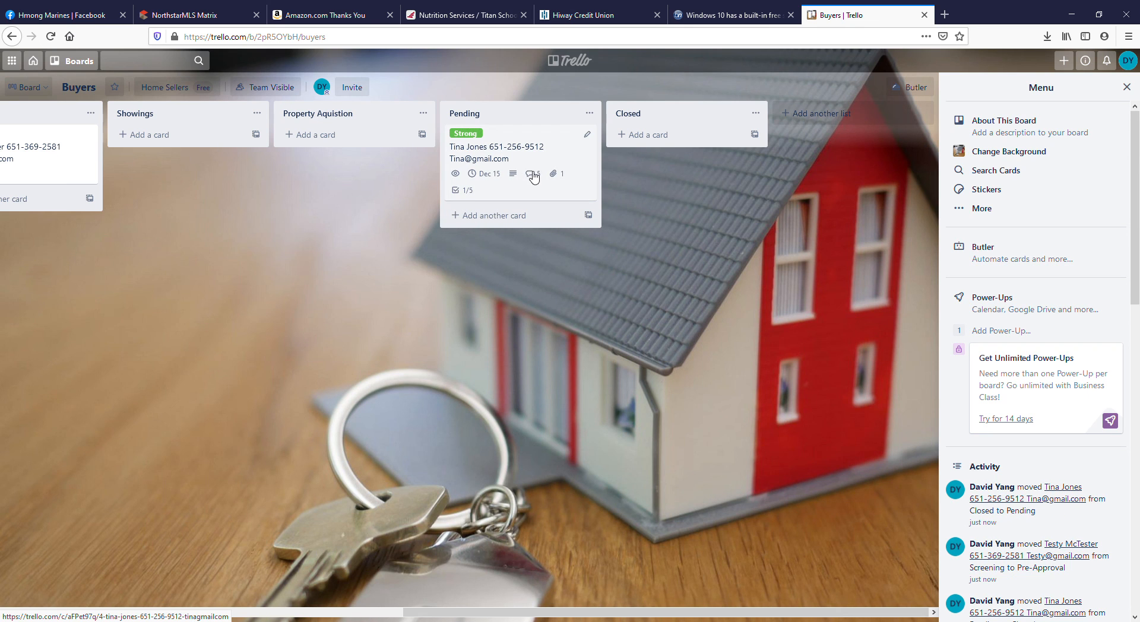
# Move the Pending card back to Showings and the Pre-Approval card to Pending.
pyautogui.hscroll(-3, 703, 174)
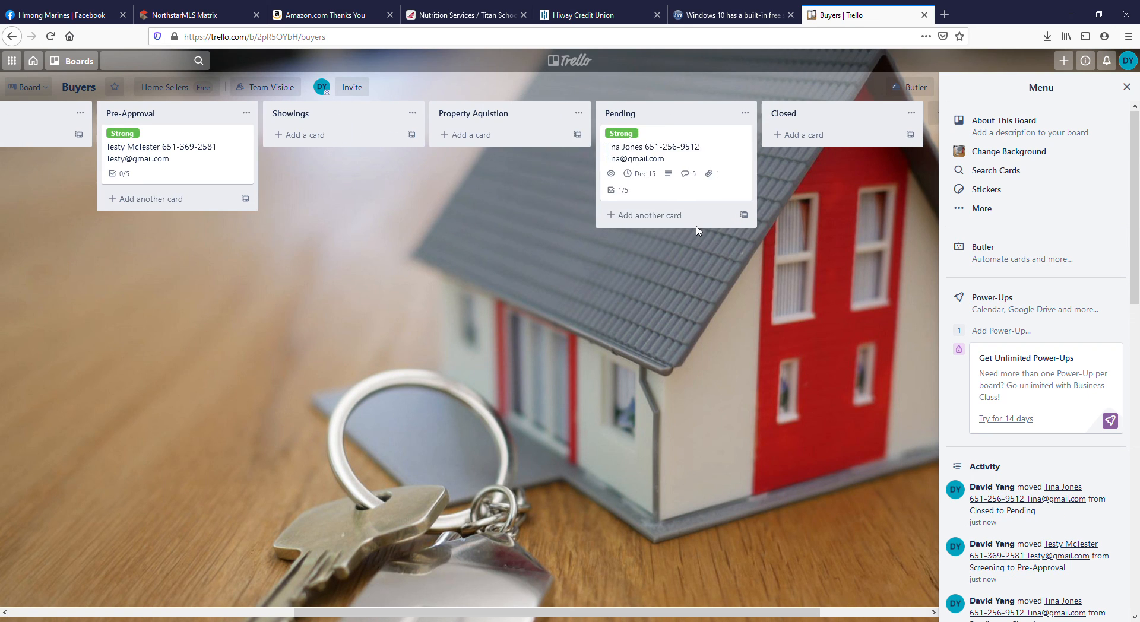
pyautogui.moveTo(703, 174); pyautogui.dragTo(371, 174)
pyautogui.moveTo(213, 178); pyautogui.dragTo(688, 169)
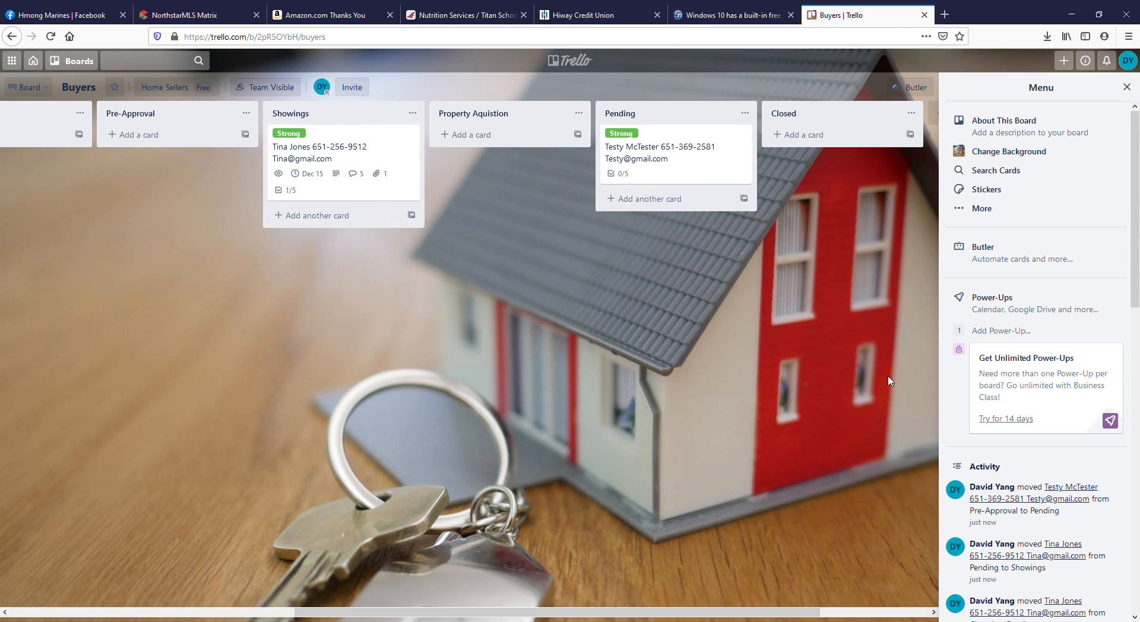
pyautogui.moveTo(587, 613)
pyautogui.mouseDown()
pyautogui.moveTo(282, 616)
pyautogui.moveTo(611, 617)
pyautogui.mouseUp()
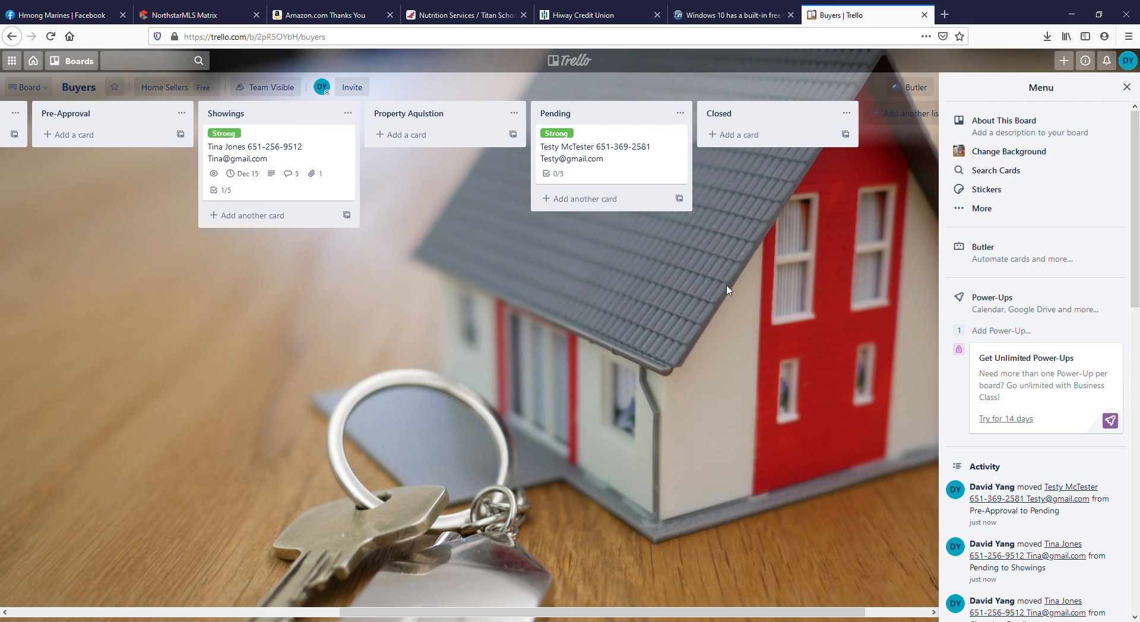
pyautogui.moveTo(785, 616); pyautogui.dragTo(404, 600)
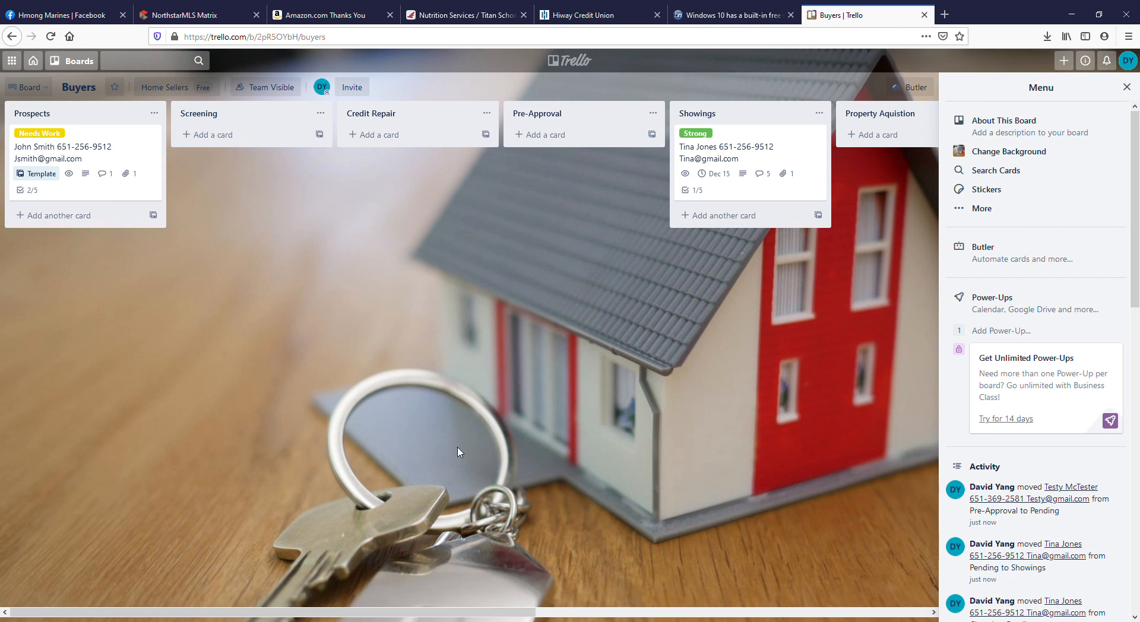